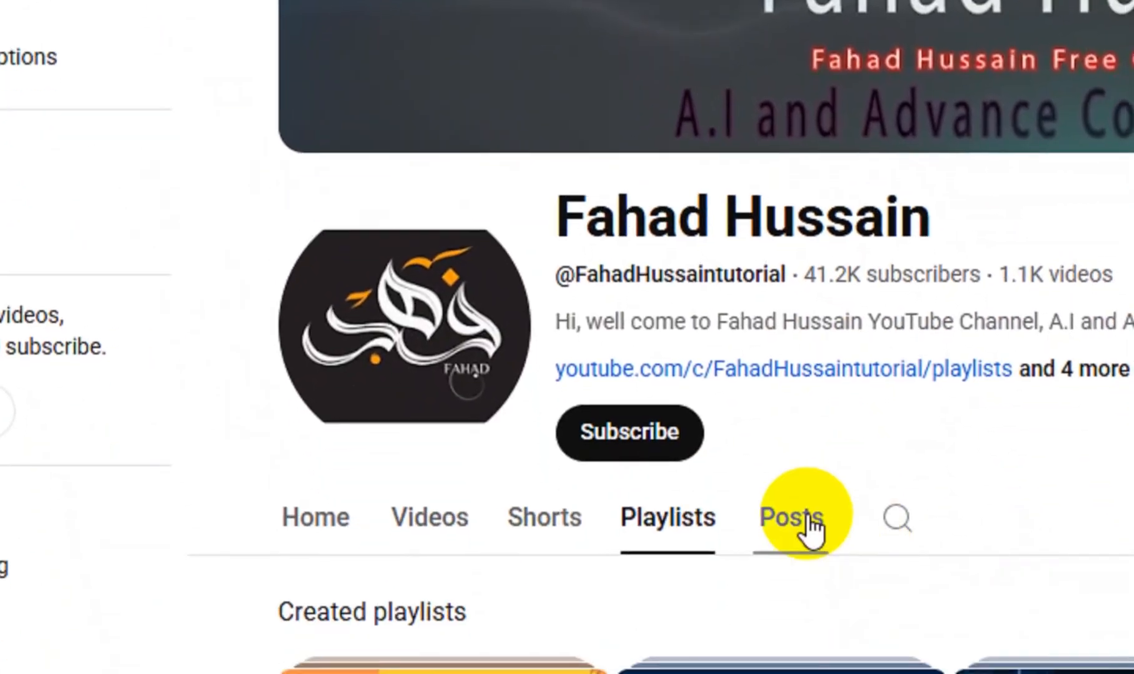
Browse the created playlists on the YouTube channel and bring up the Google search results about it.
{"action": "scroll", "coordinate": [811, 528], "scroll_direction": "down", "scroll_amount": 3}
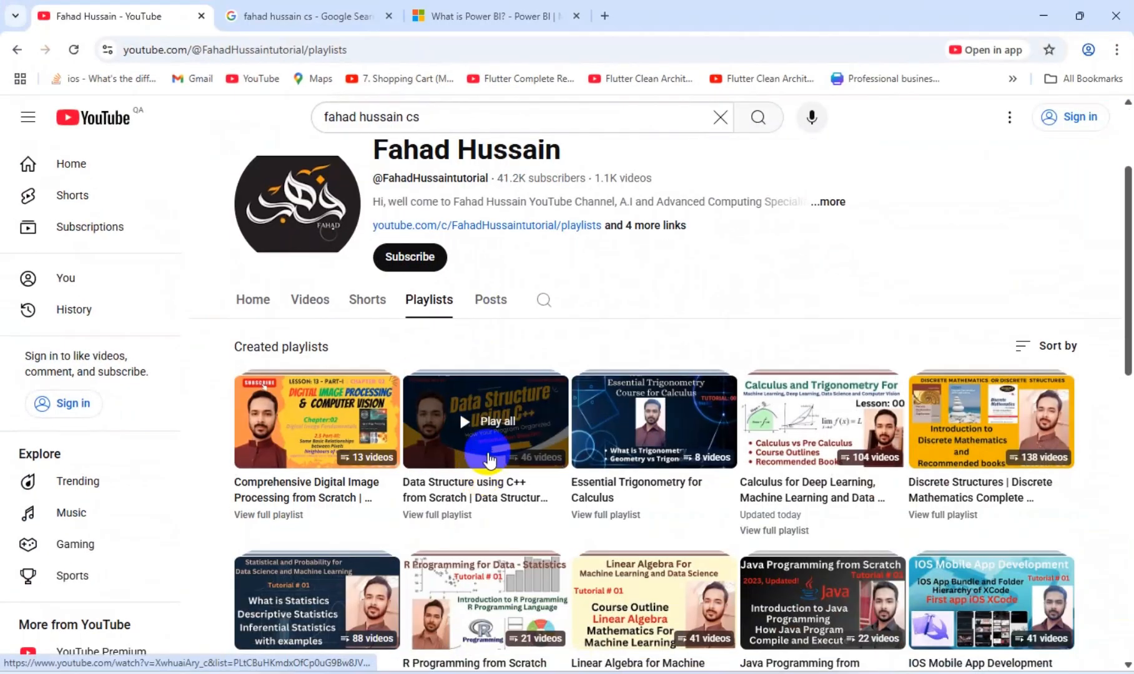
{"action": "scroll", "coordinate": [489, 461], "scroll_direction": "down", "scroll_amount": 4}
{"action": "scroll", "coordinate": [475, 452], "scroll_direction": "down", "scroll_amount": 3}
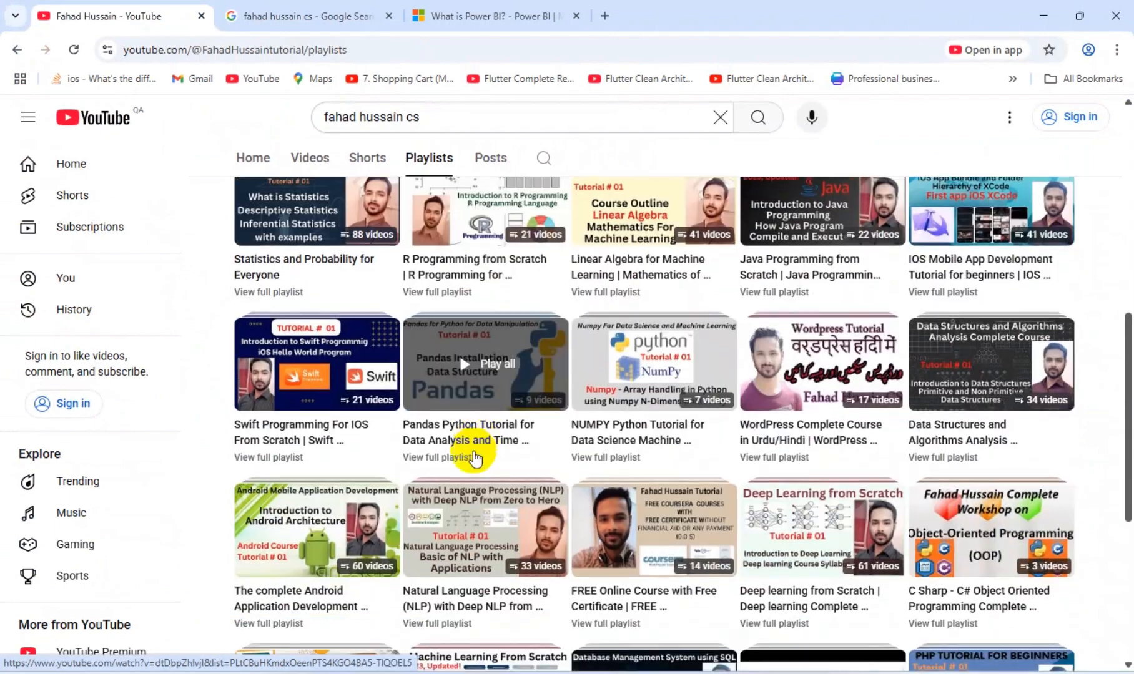
{"action": "scroll", "coordinate": [474, 459], "scroll_direction": "down", "scroll_amount": 2}
{"action": "scroll", "coordinate": [387, 431], "scroll_direction": "up", "scroll_amount": 10}
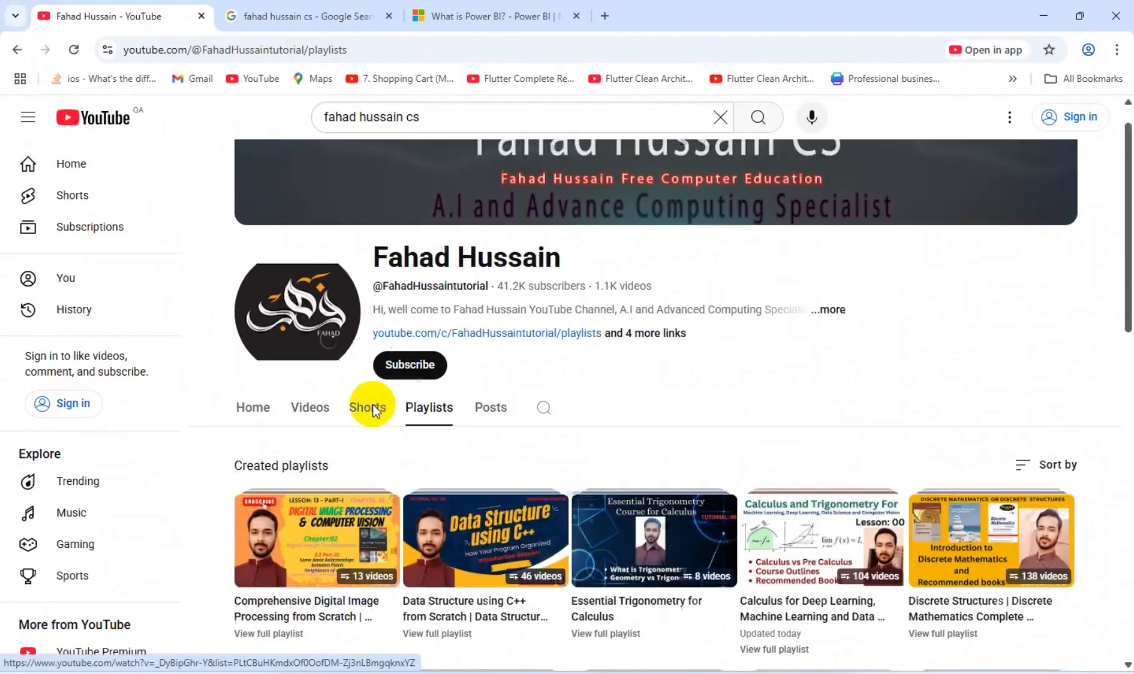
{"action": "scroll", "coordinate": [373, 410], "scroll_direction": "up", "scroll_amount": 1}
{"action": "left_click", "coordinate": [320, 5]}
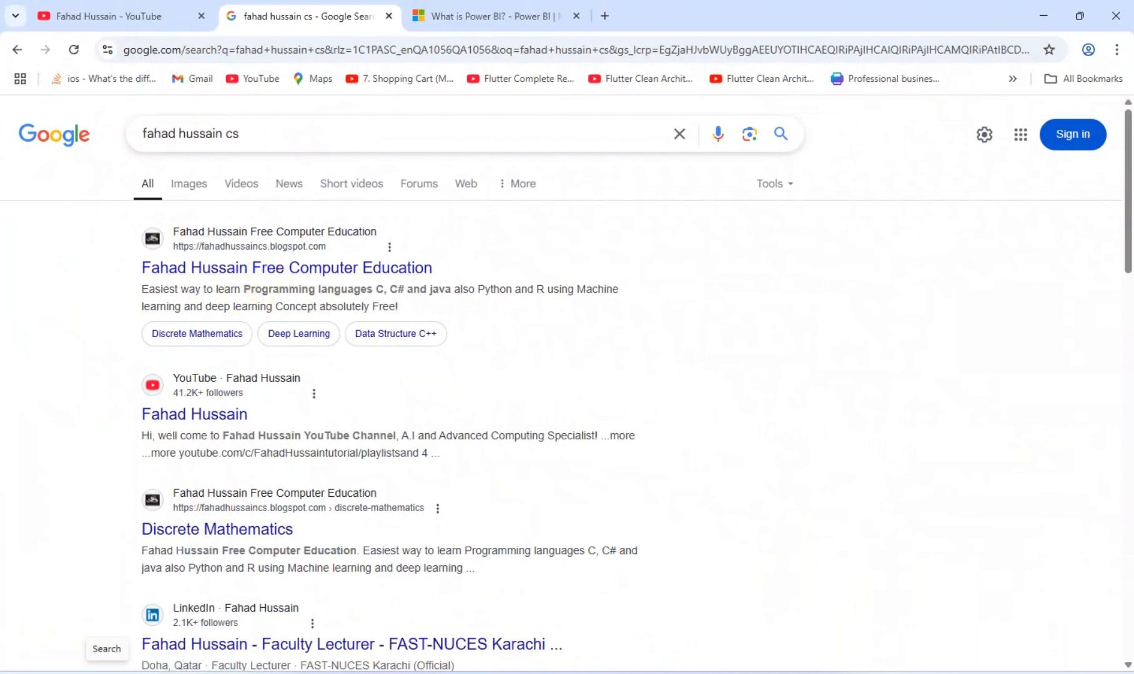
Search the computer for "power" and launch Power BI Desktop.
{"action": "left_click", "coordinate": [107, 671]}
{"action": "type", "text": "power"}
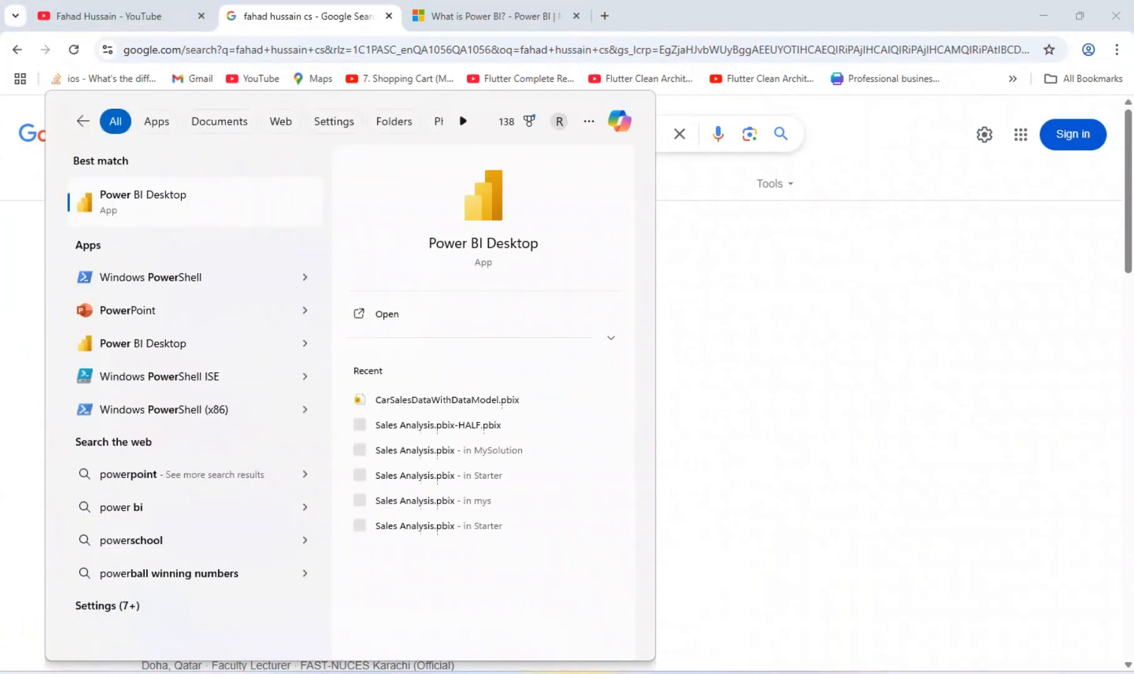
{"action": "left_click", "coordinate": [130, 203]}
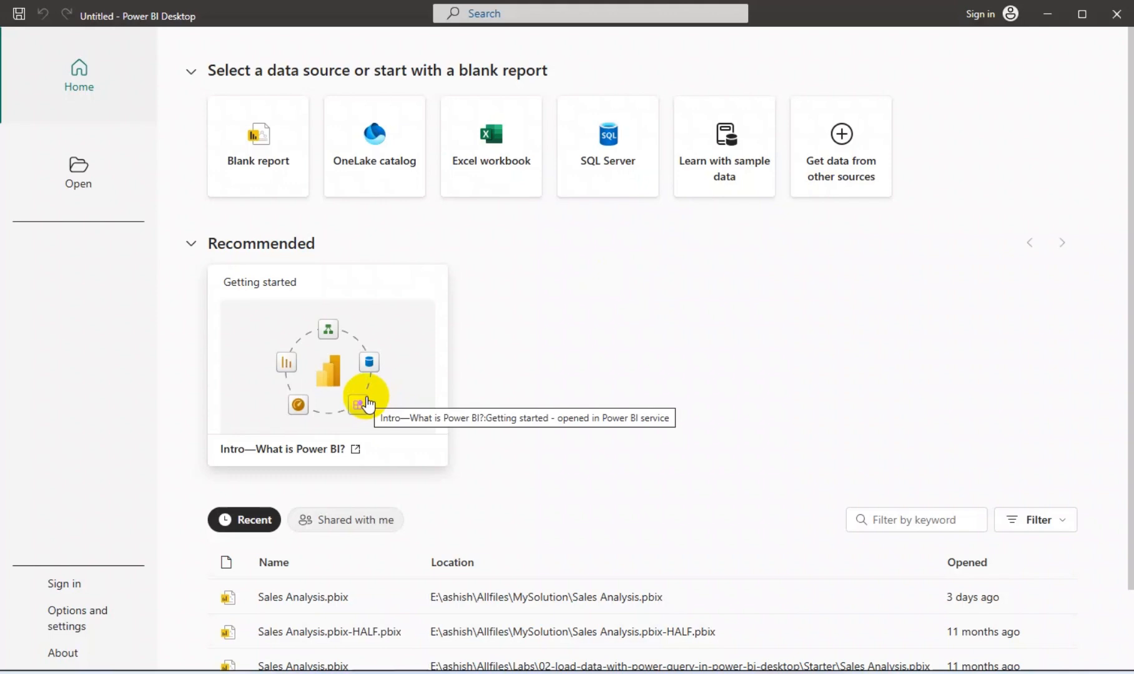
Look through the recent reports on the start page and the Open page, and return to the start page.
{"action": "scroll", "coordinate": [381, 462], "scroll_direction": "down", "scroll_amount": 2}
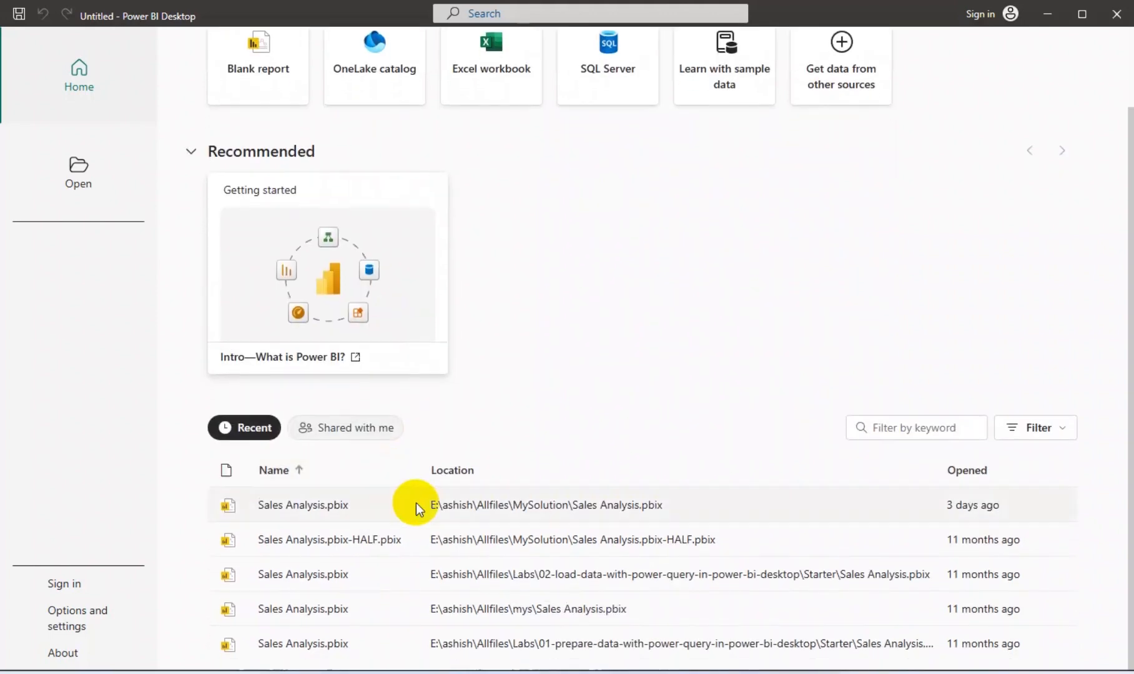
{"action": "left_click", "coordinate": [42, 211]}
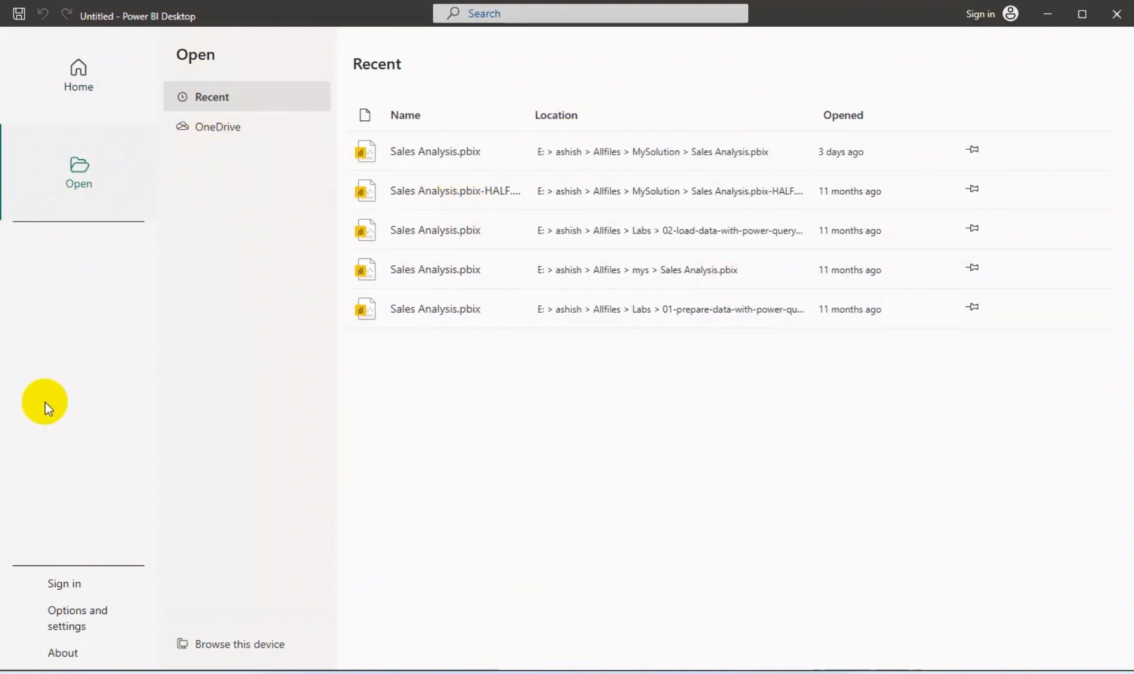
{"action": "left_click", "coordinate": [100, 107]}
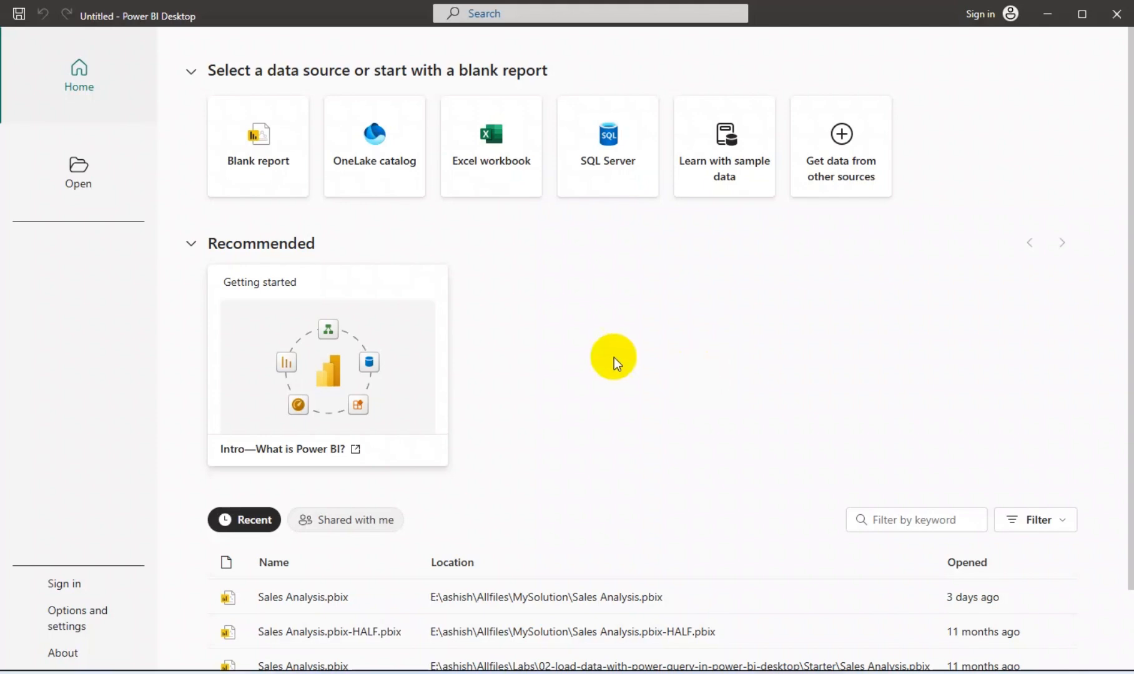
Review the global Data Load settings in the program options and leave them without saving.
{"action": "left_click", "coordinate": [66, 621]}
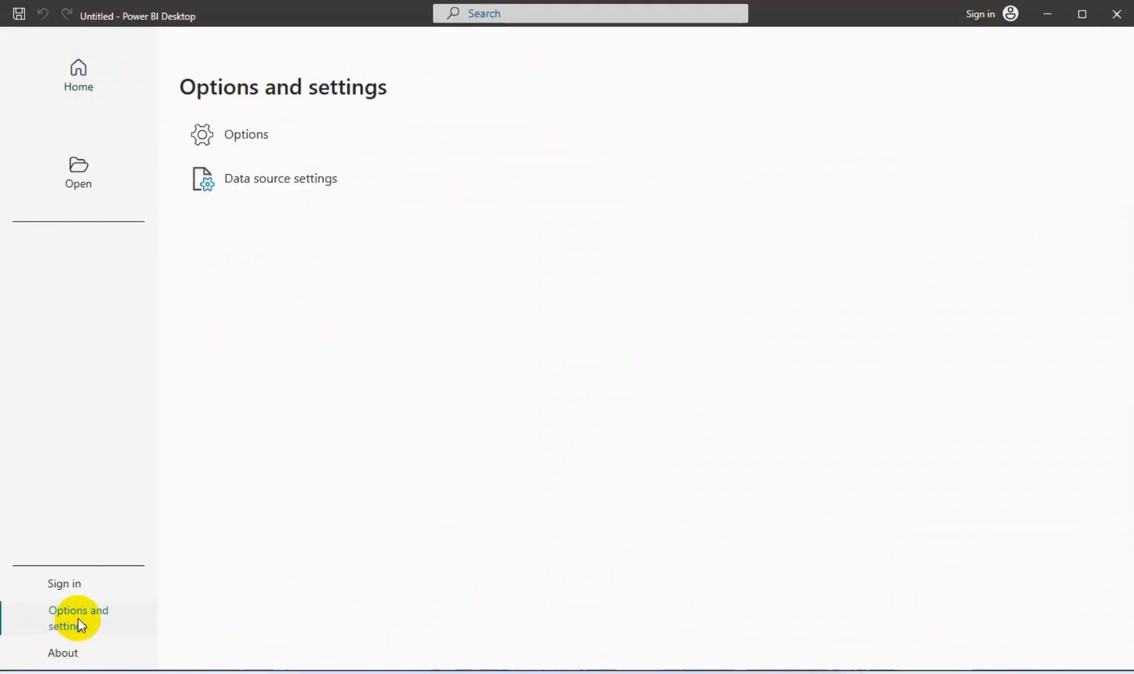
{"action": "left_click", "coordinate": [247, 142]}
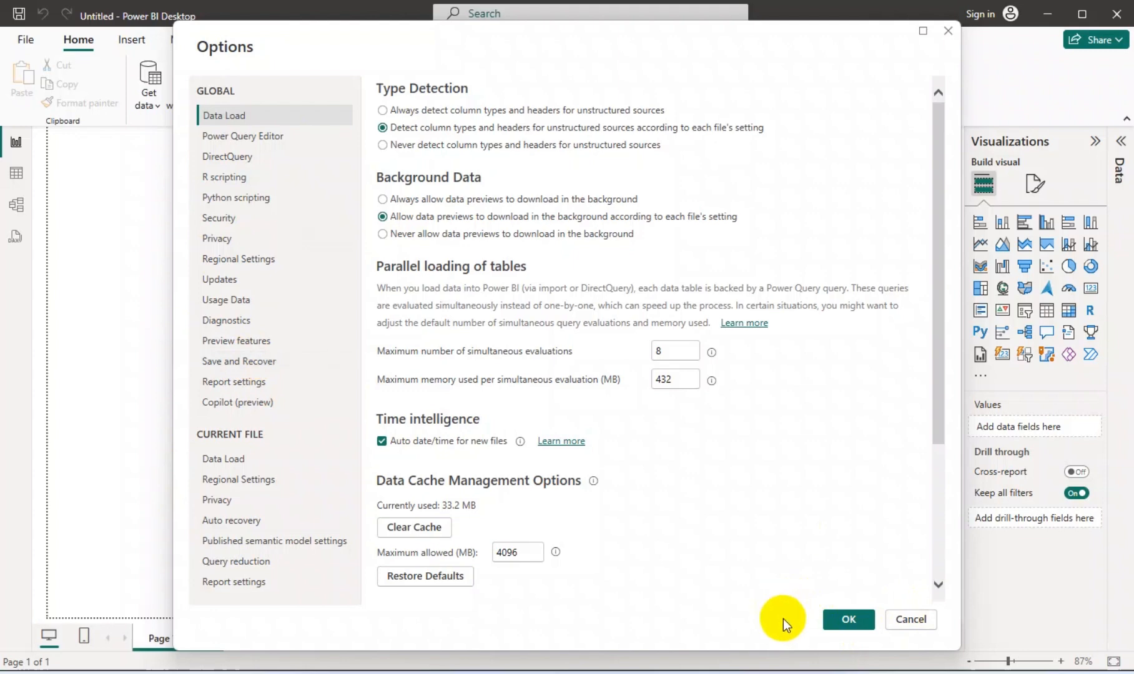
{"action": "left_click", "coordinate": [910, 618]}
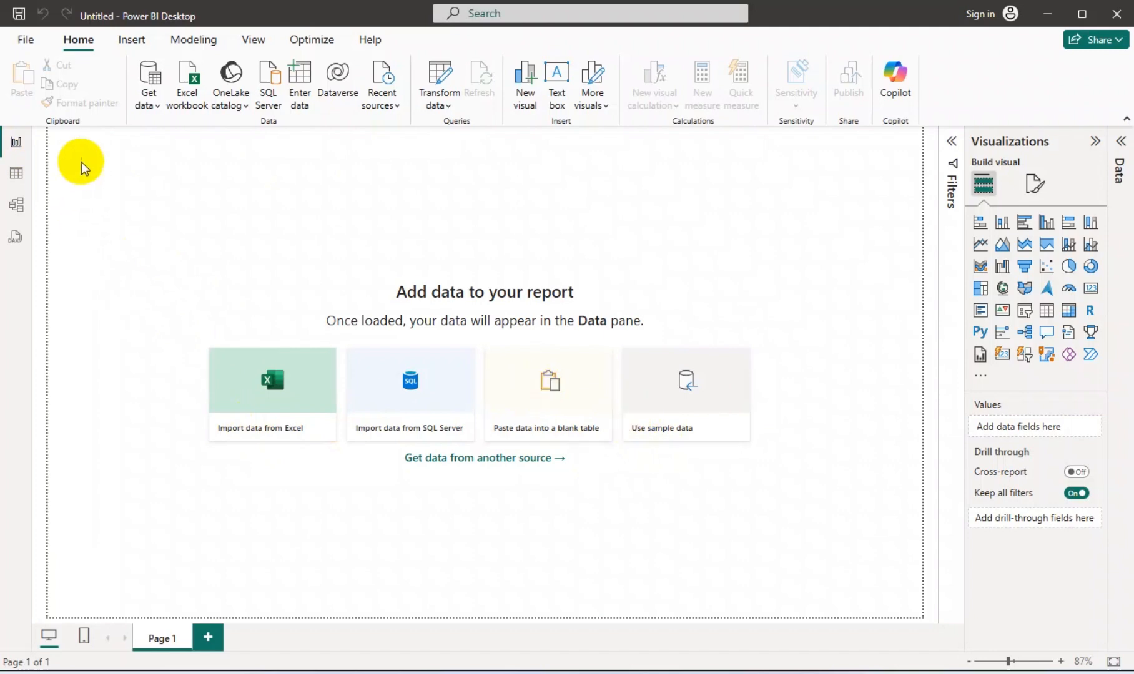
Look at the Table, Model and DAX query views in turn, and return to the Report view.
{"action": "left_click", "coordinate": [17, 181]}
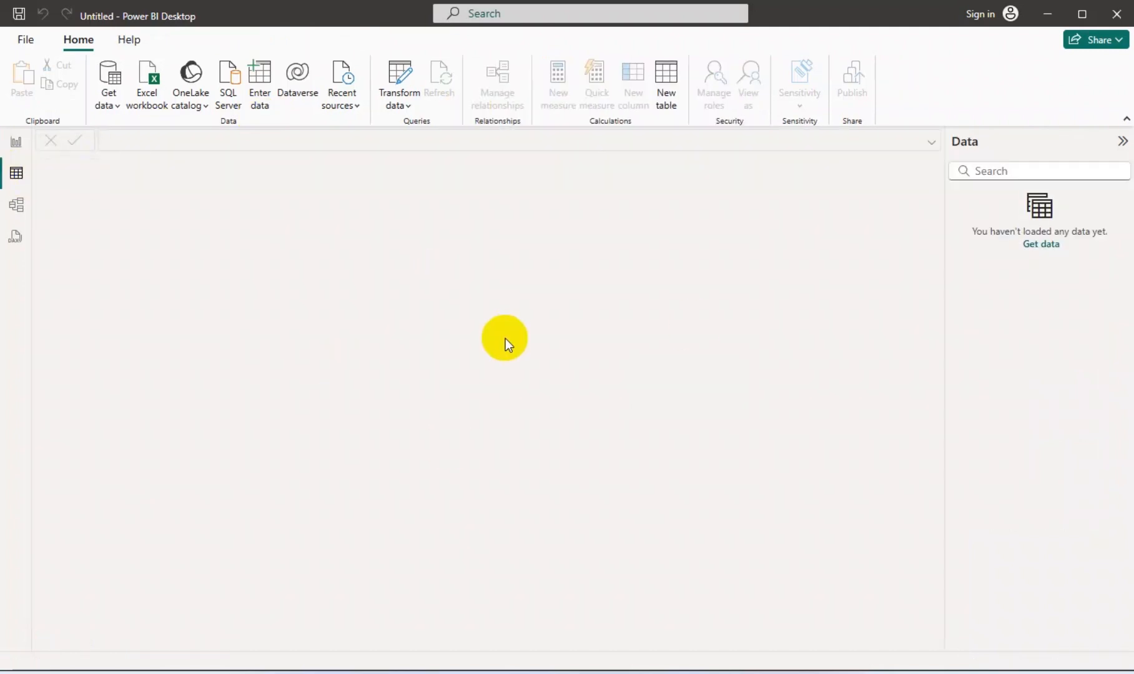
{"action": "left_click", "coordinate": [17, 213]}
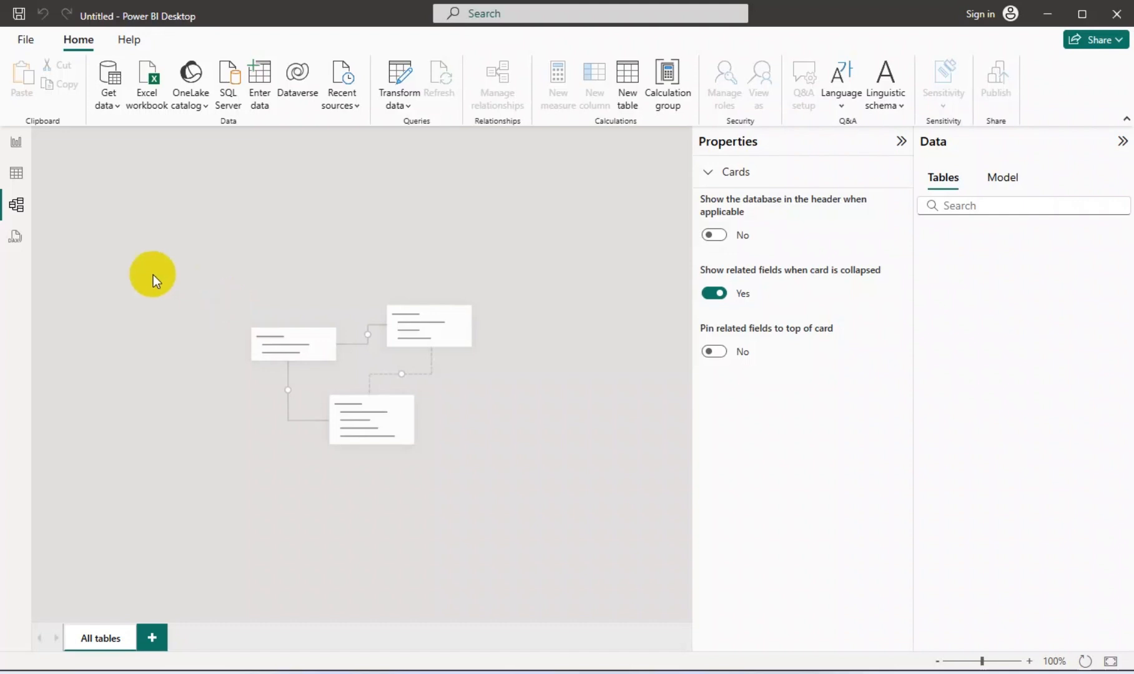
{"action": "left_click", "coordinate": [24, 243]}
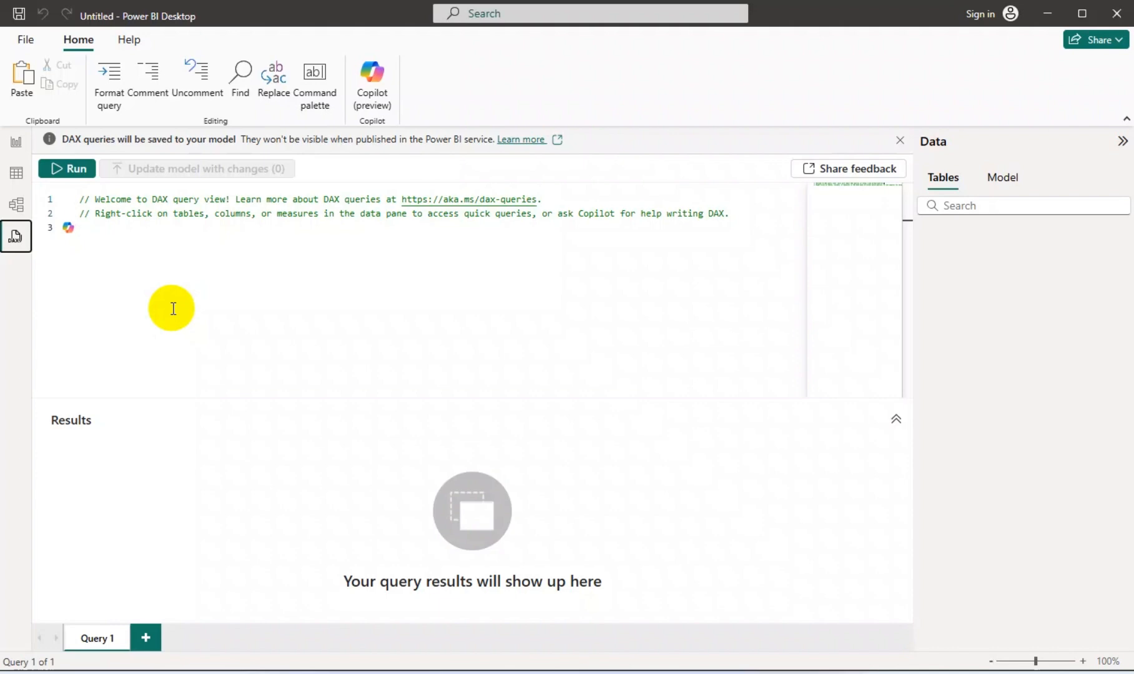
{"action": "left_click", "coordinate": [16, 145]}
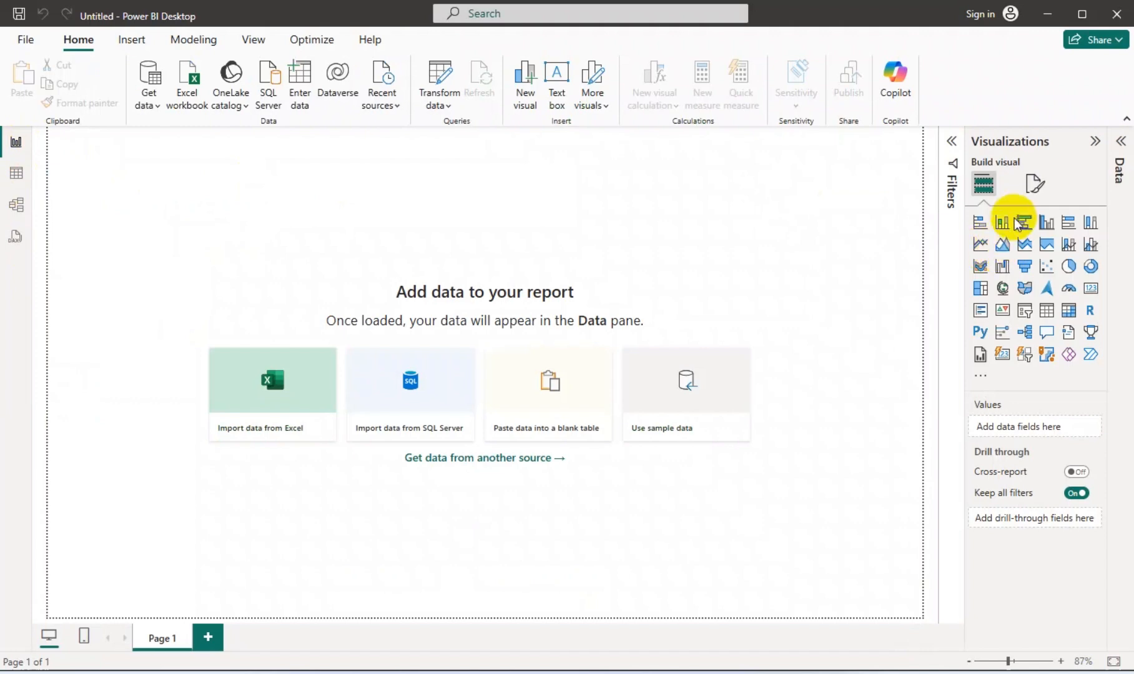
Expand the Data and Filters panes and examine the options for getting more visuals and formatting the page.
{"action": "left_click", "coordinate": [1119, 170]}
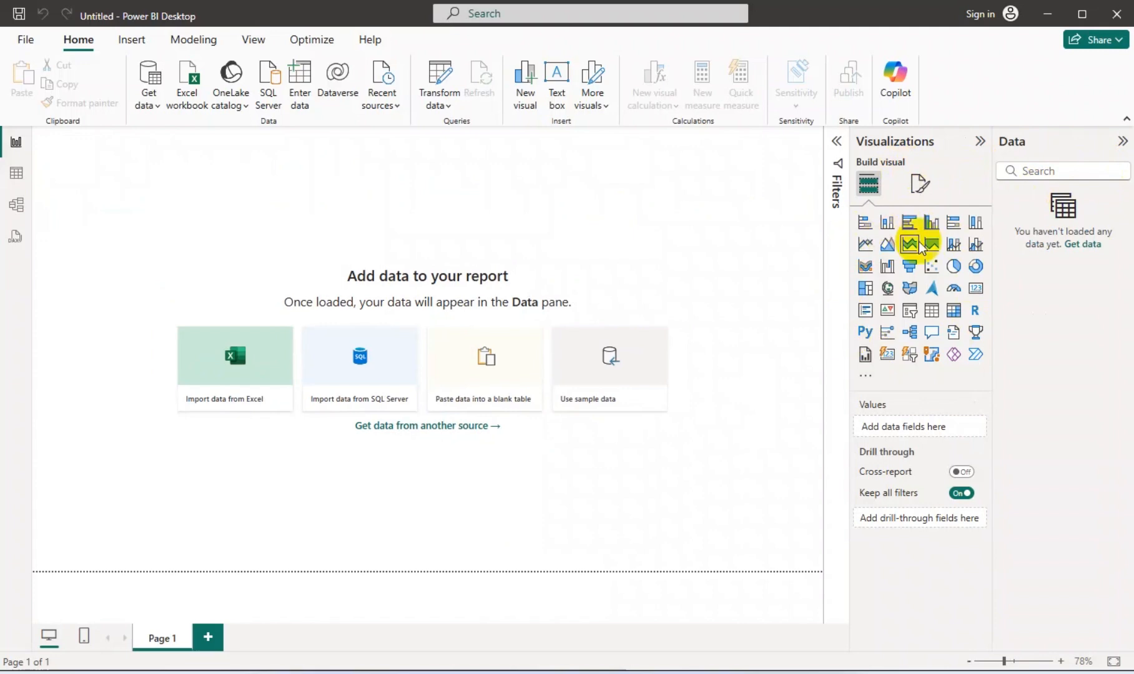
{"action": "left_click", "coordinate": [866, 379]}
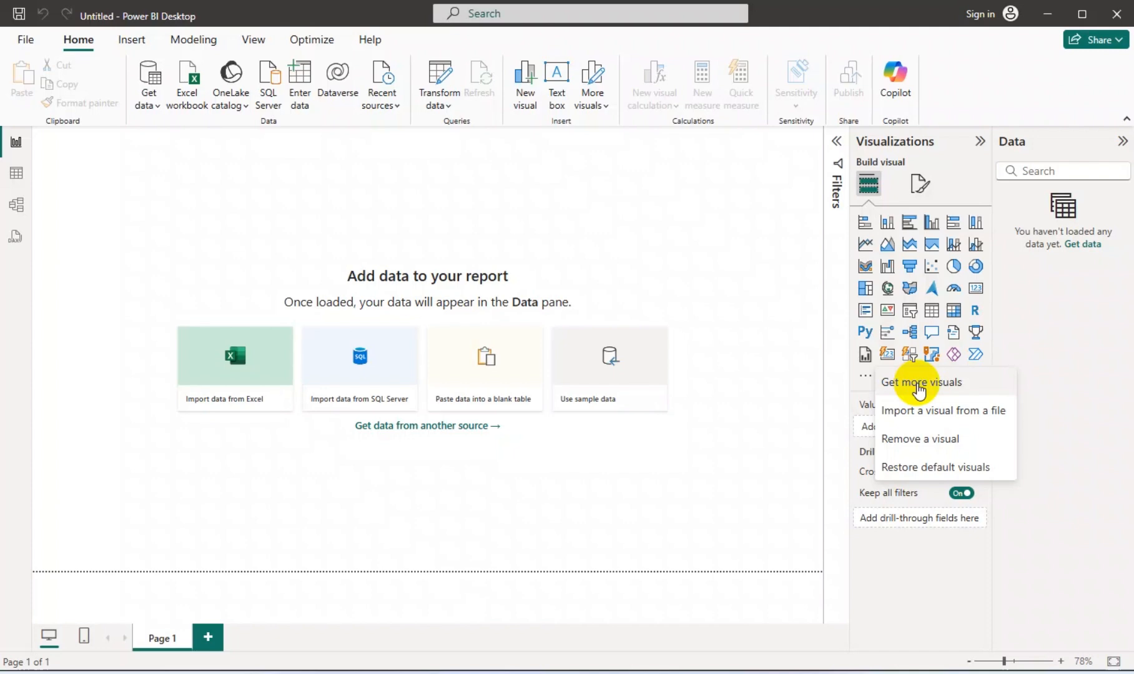
{"action": "left_click", "coordinate": [796, 398]}
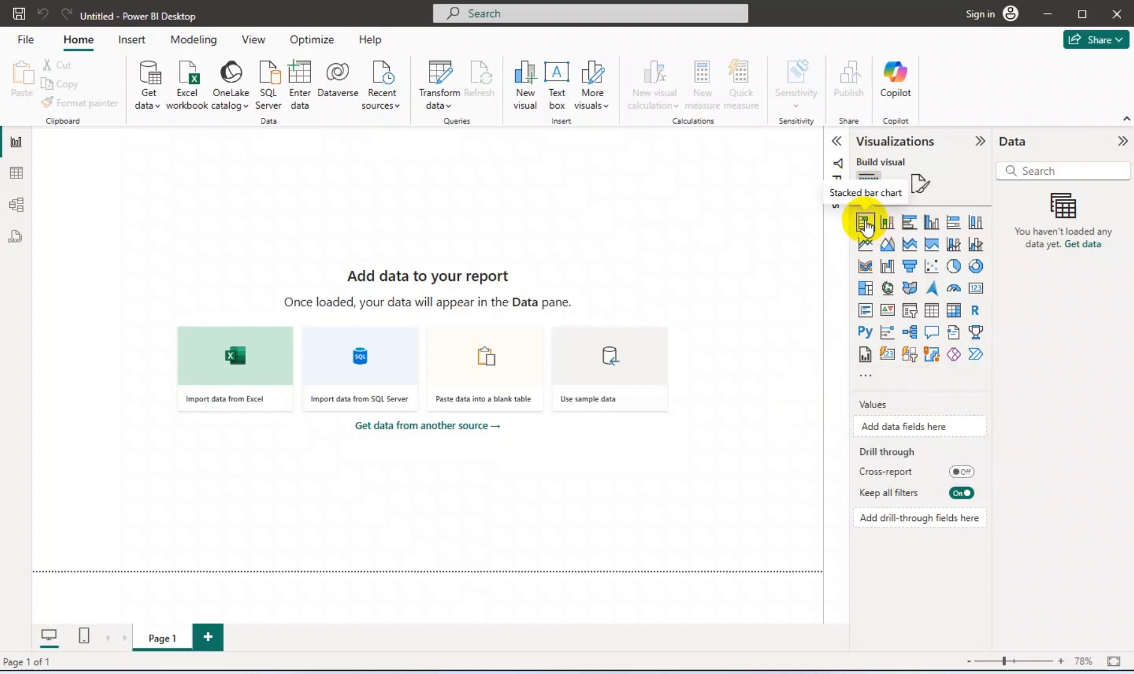
{"action": "left_click", "coordinate": [917, 187]}
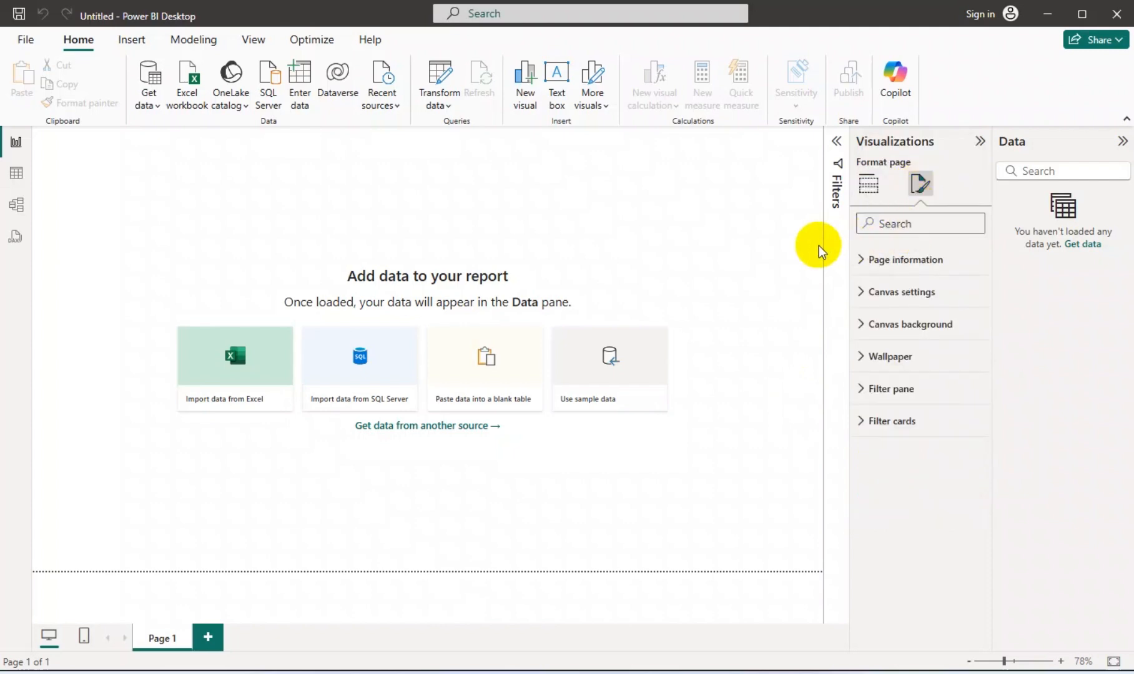
{"action": "left_click", "coordinate": [868, 185]}
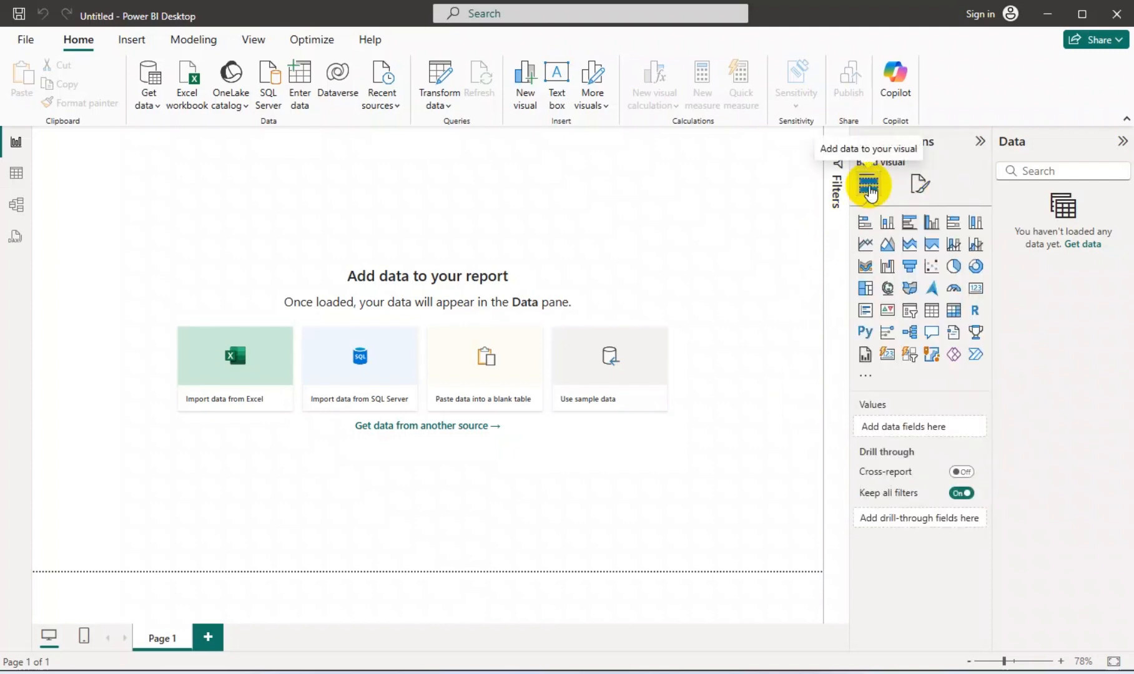
{"action": "left_click", "coordinate": [835, 199]}
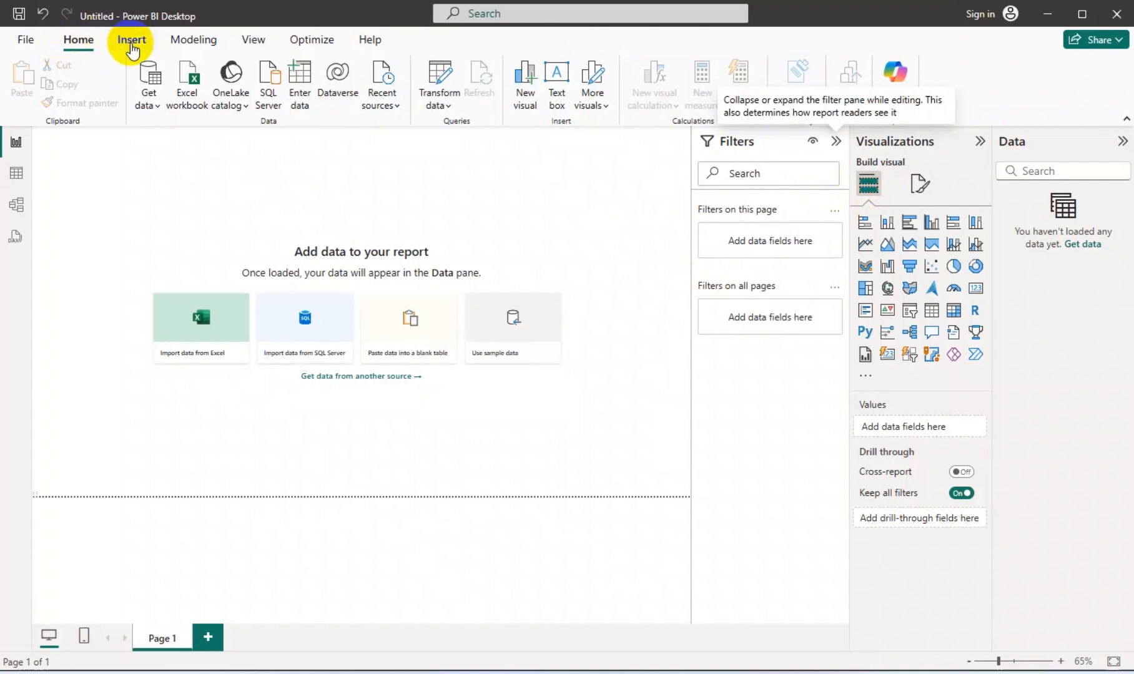
Look through the Insert, Modeling, View, Optimize and Help commands, and return to the Home commands.
{"action": "left_click", "coordinate": [132, 40]}
{"action": "left_click", "coordinate": [192, 43]}
{"action": "left_click", "coordinate": [254, 41]}
{"action": "left_click", "coordinate": [311, 41]}
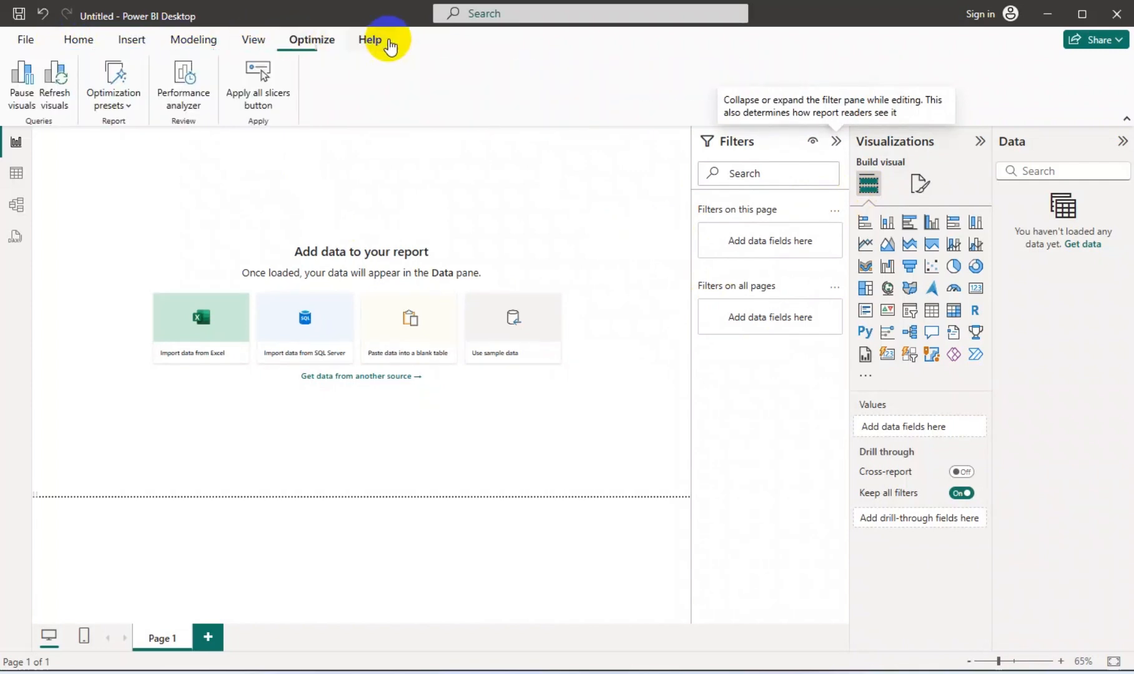
{"action": "left_click", "coordinate": [371, 41]}
{"action": "left_click", "coordinate": [78, 41]}
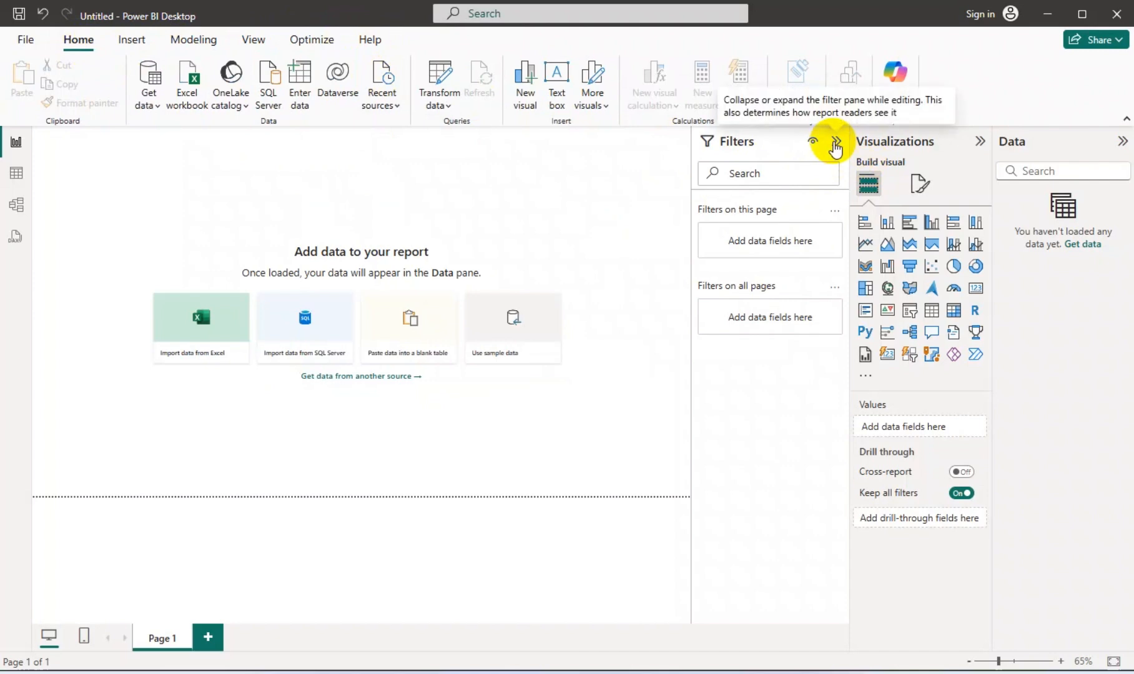
Collapse the Filters, Visualizations and Data panes to enlarge the report canvas.
{"action": "left_click", "coordinate": [836, 145]}
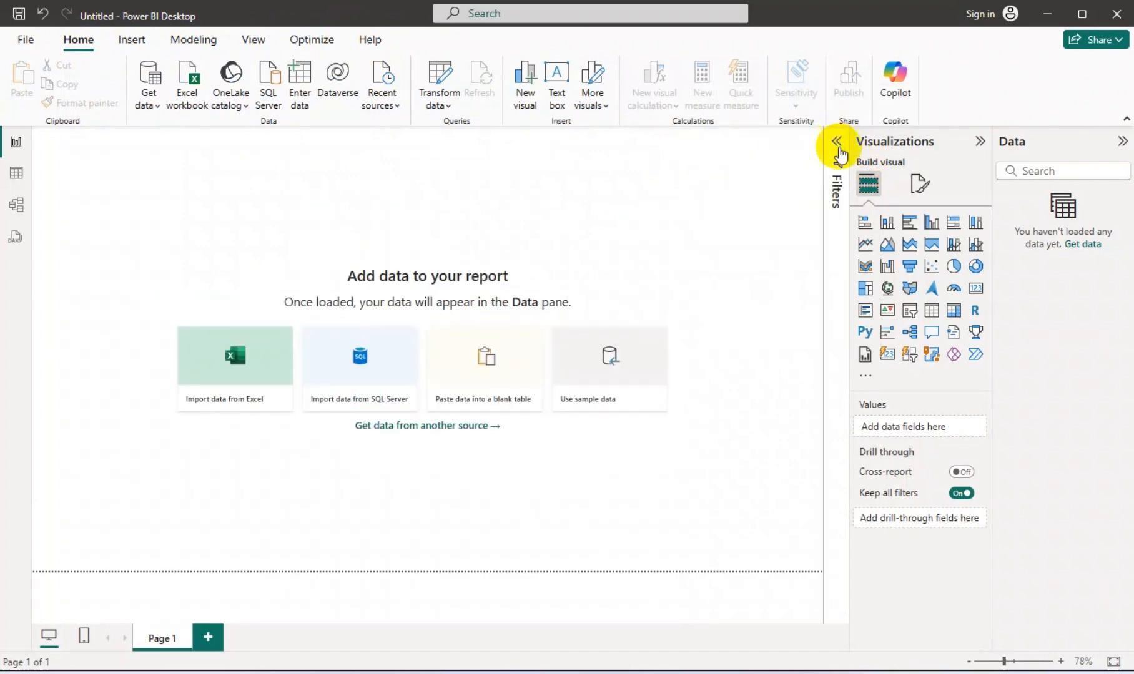
{"action": "left_click", "coordinate": [980, 141]}
{"action": "left_click", "coordinate": [1123, 143]}
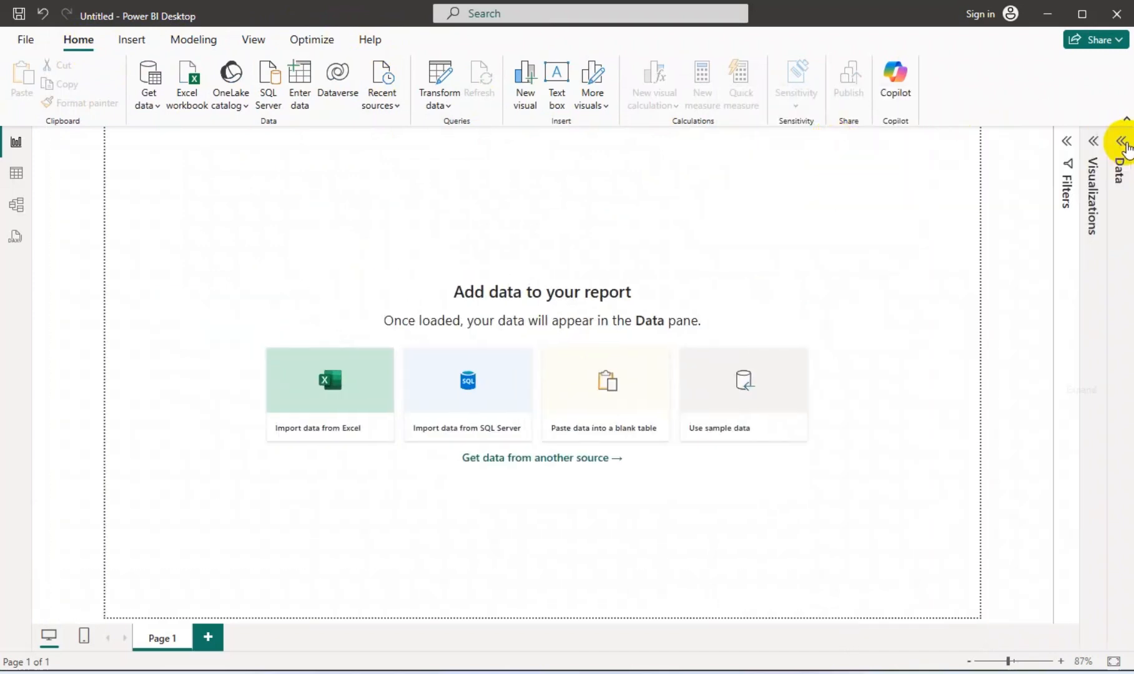
{"action": "left_click", "coordinate": [1123, 144]}
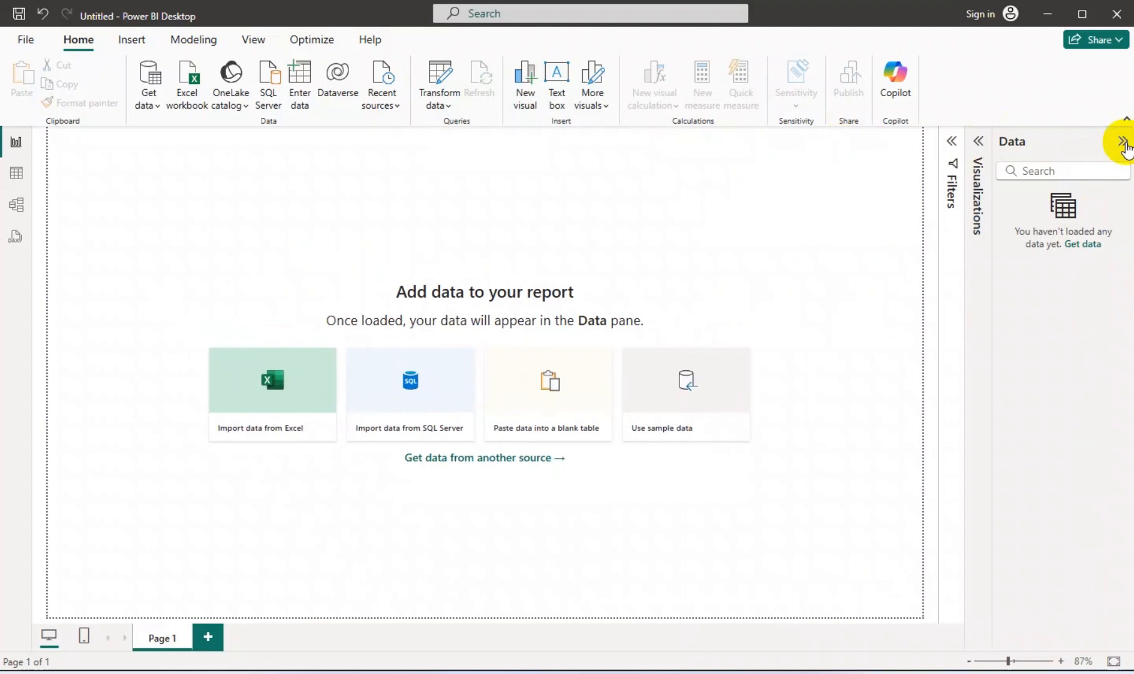
{"action": "left_click", "coordinate": [1123, 144]}
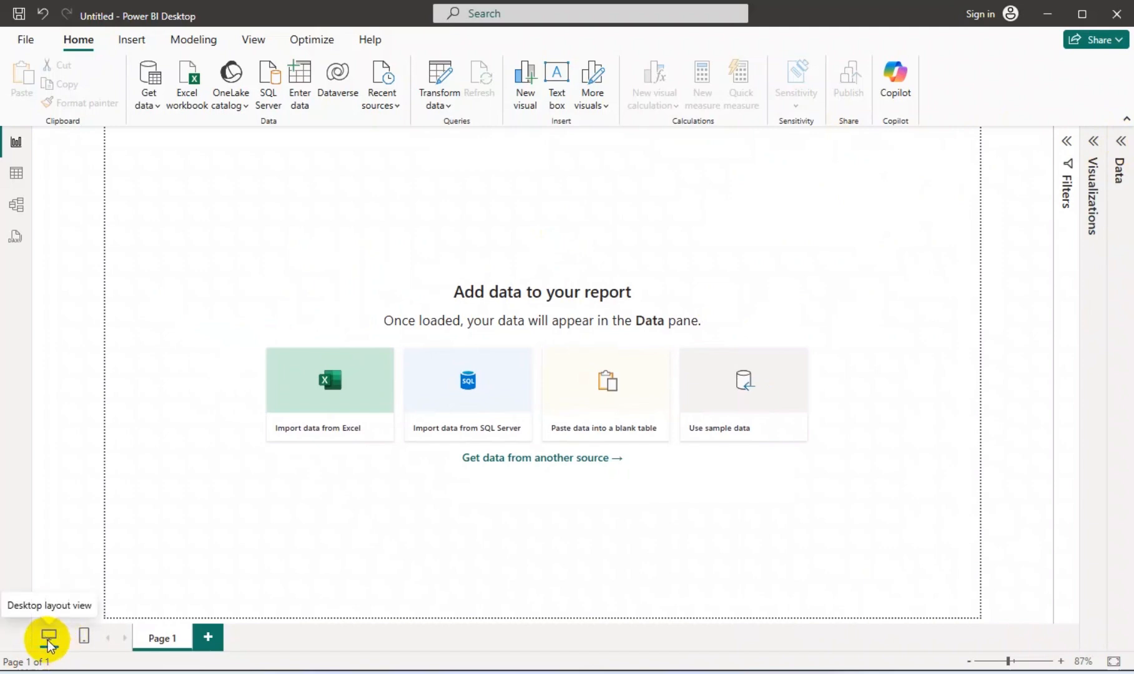
View the report page in the mobile layout, dismiss its introduction, and return to the desktop layout.
{"action": "left_click", "coordinate": [84, 641]}
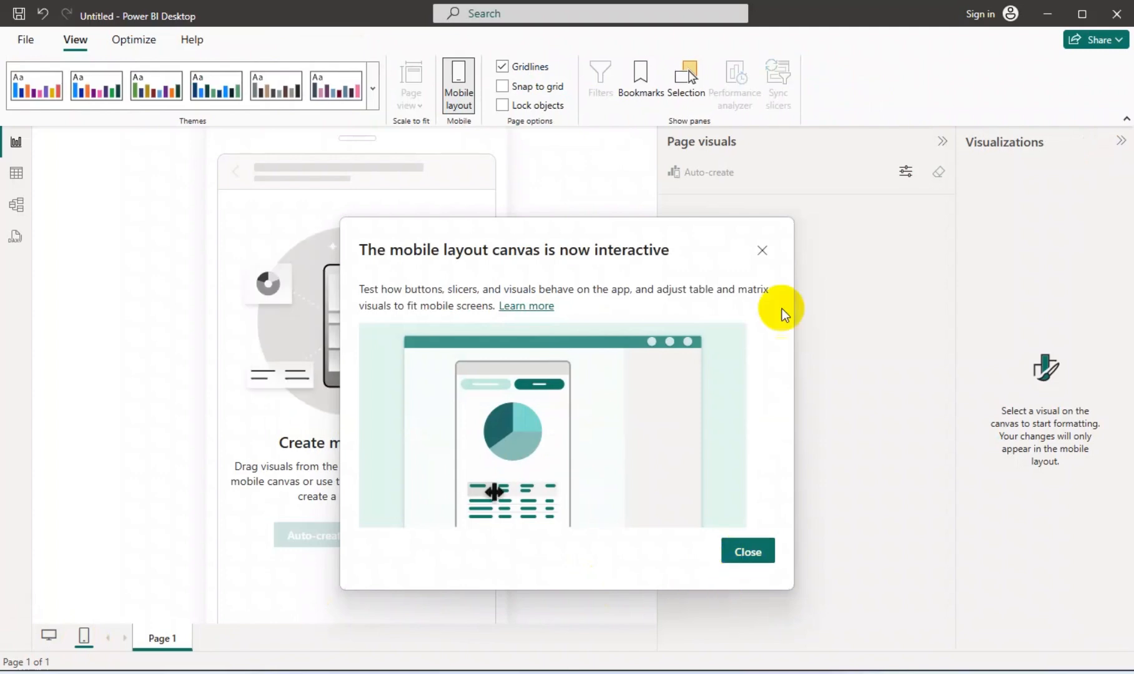
{"action": "left_click", "coordinate": [757, 547]}
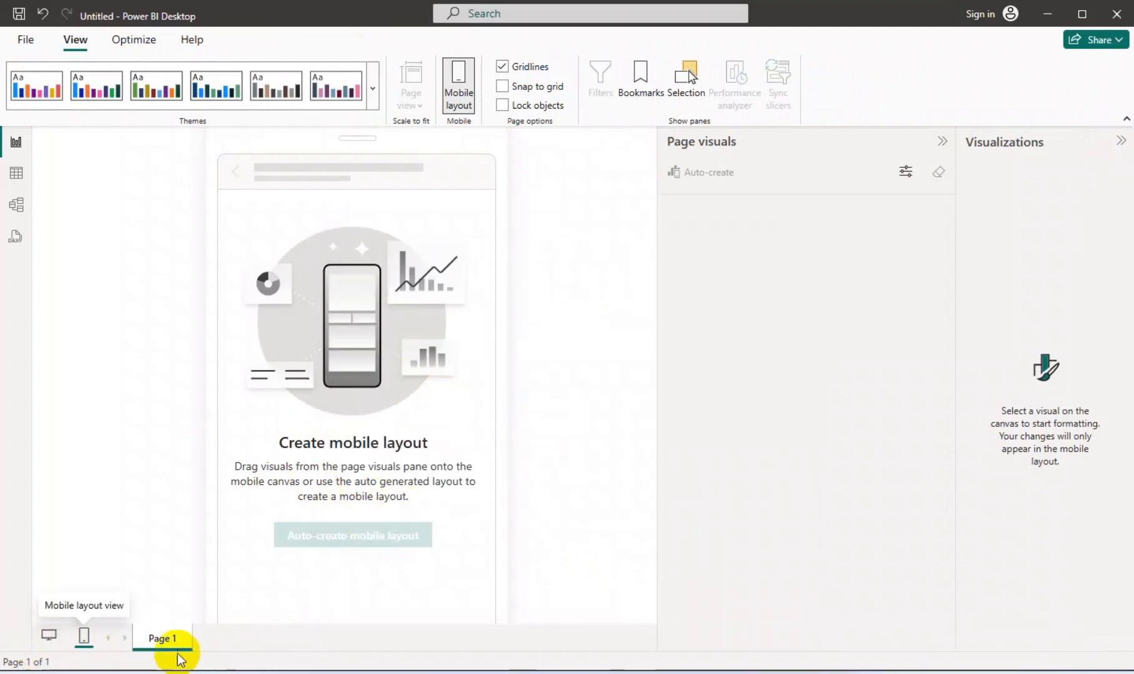
{"action": "left_click", "coordinate": [156, 642]}
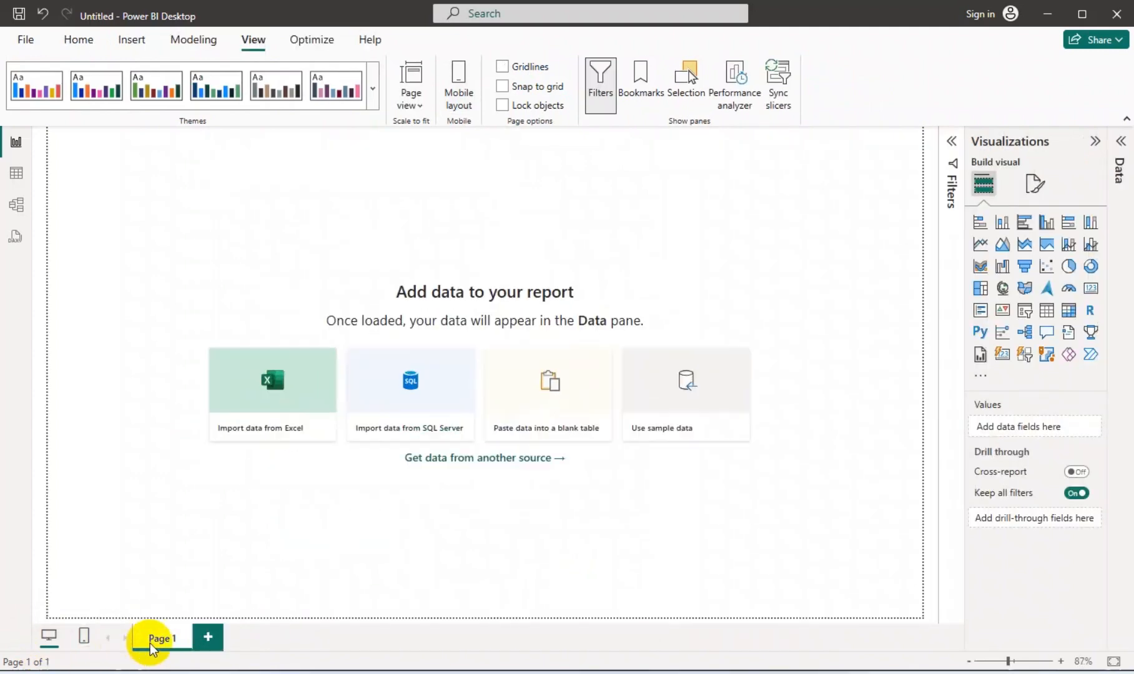
Add two blank pages to the report and show the second page.
{"action": "left_click", "coordinate": [207, 638]}
{"action": "left_click", "coordinate": [270, 637]}
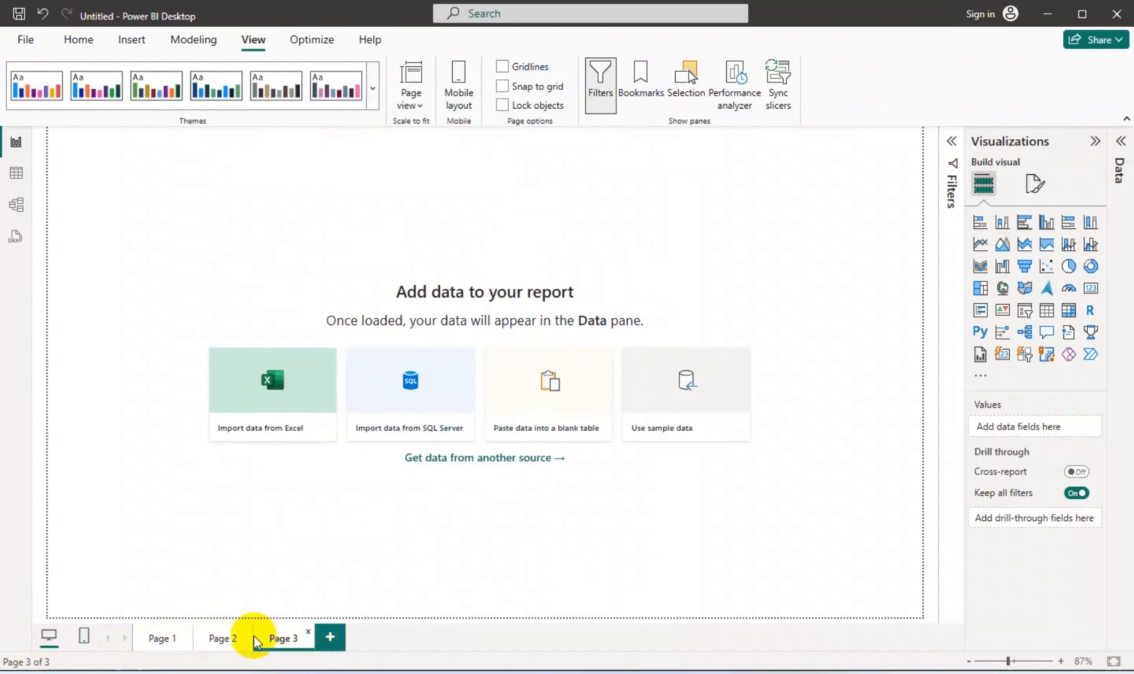
{"action": "left_click", "coordinate": [222, 638]}
Rename the first report page as Dashboard.
{"action": "left_click", "coordinate": [161, 643]}
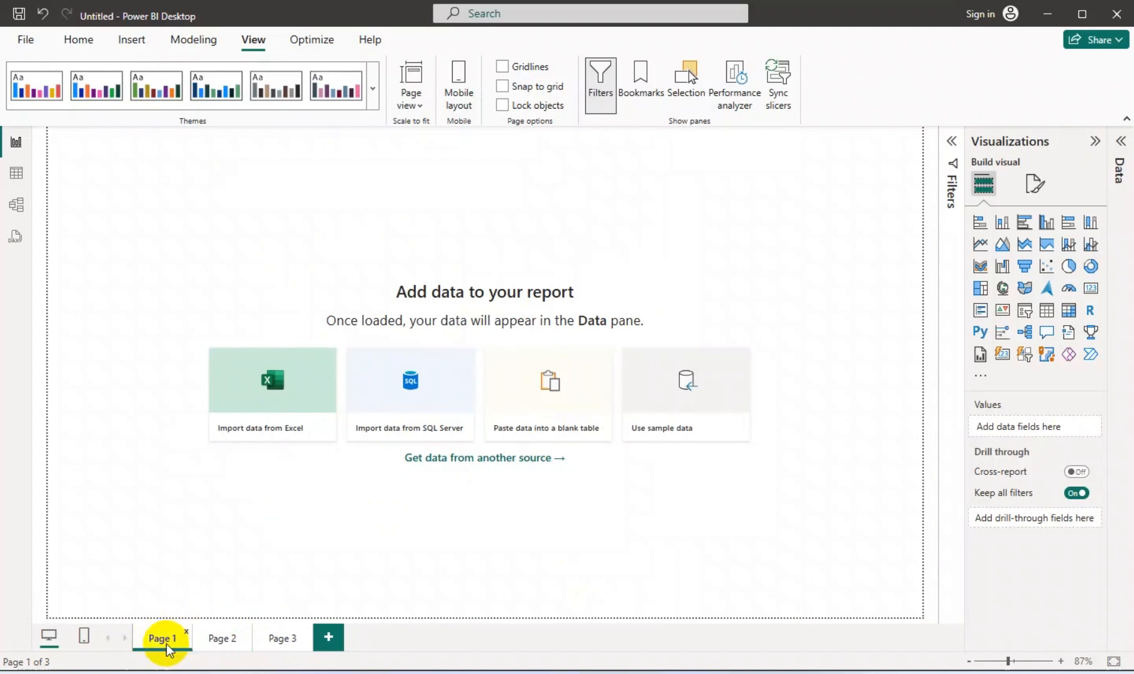
{"action": "double_click", "coordinate": [154, 636]}
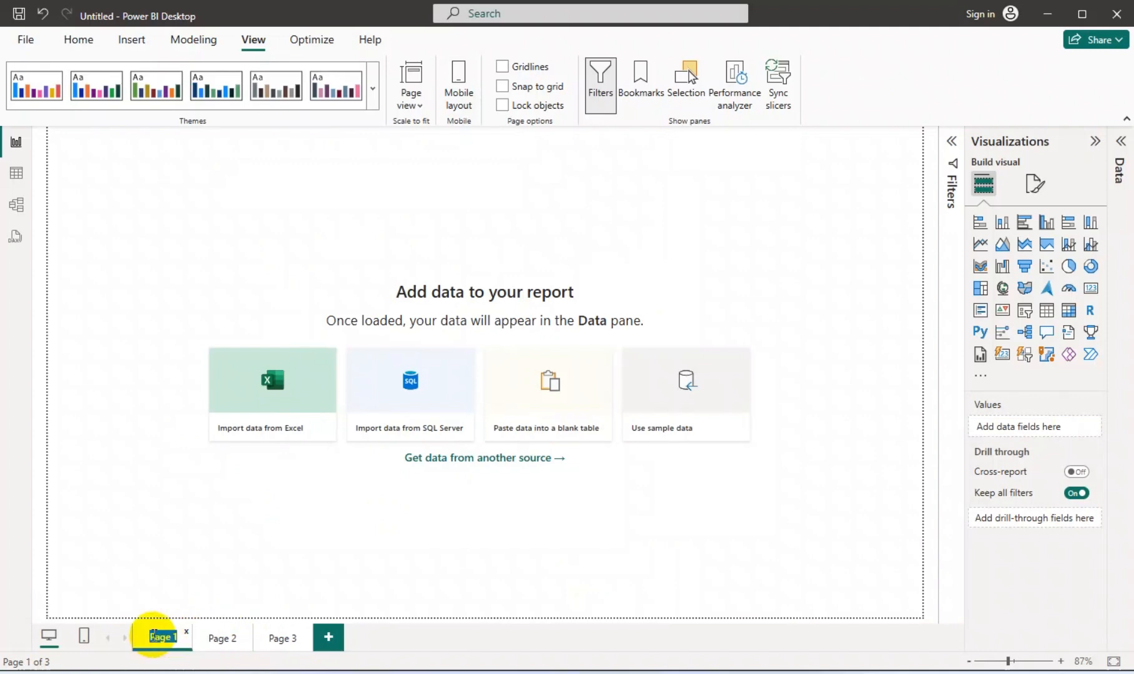
{"action": "type", "text": "Dashboard"}
{"action": "key", "text": "Return"}
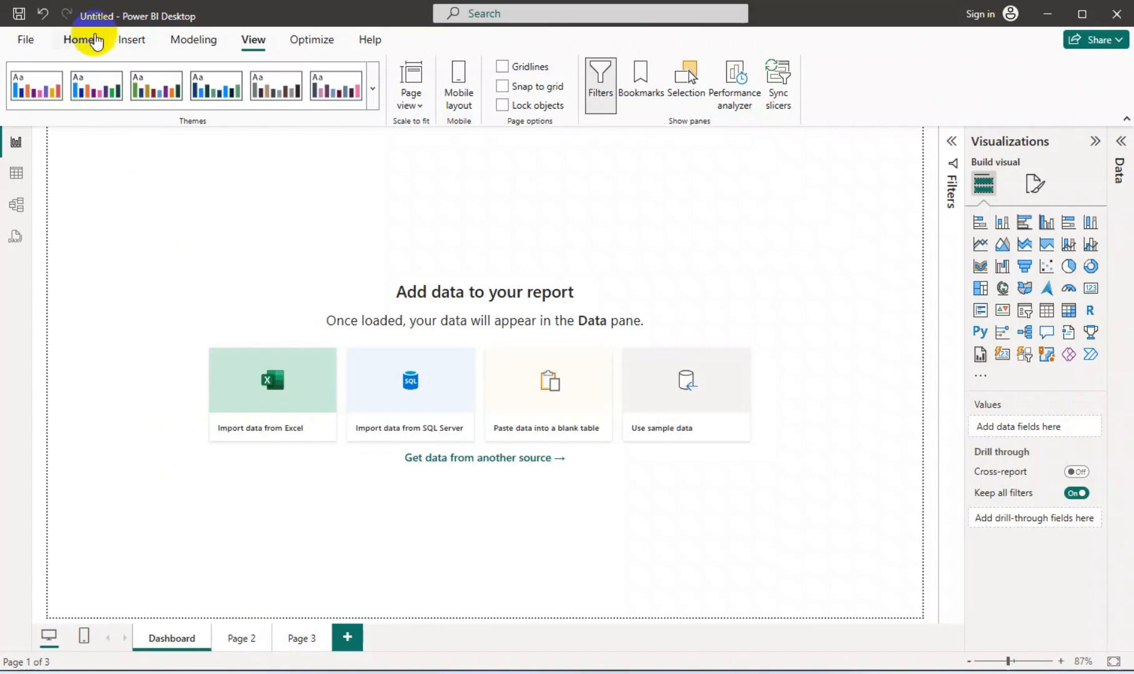
Switch to Excel and examine the header row and student records in the Univeristy.xlsx workbook.
{"action": "left_click", "coordinate": [78, 43]}
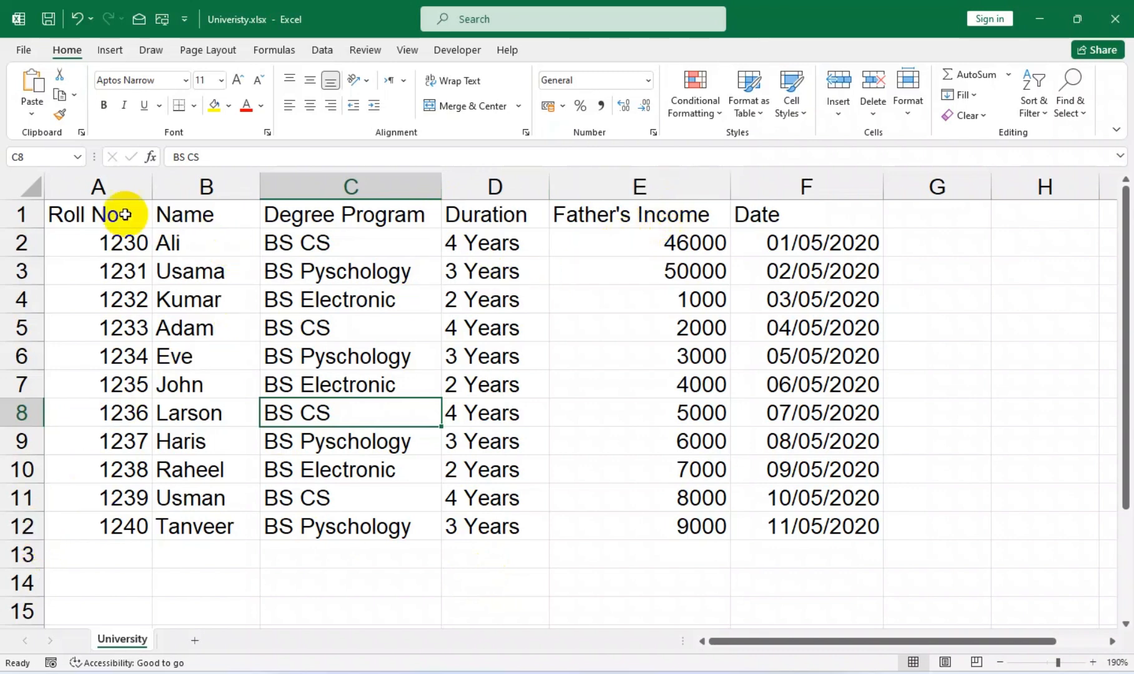
{"action": "left_click", "coordinate": [22, 214]}
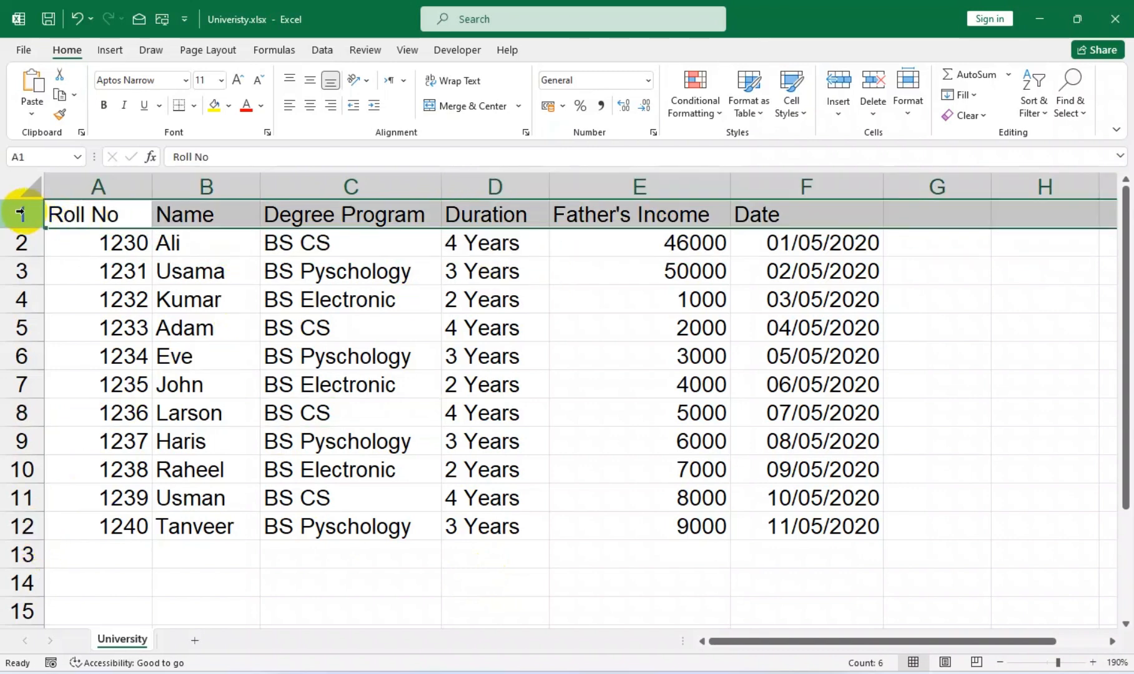
{"action": "left_click", "coordinate": [379, 322]}
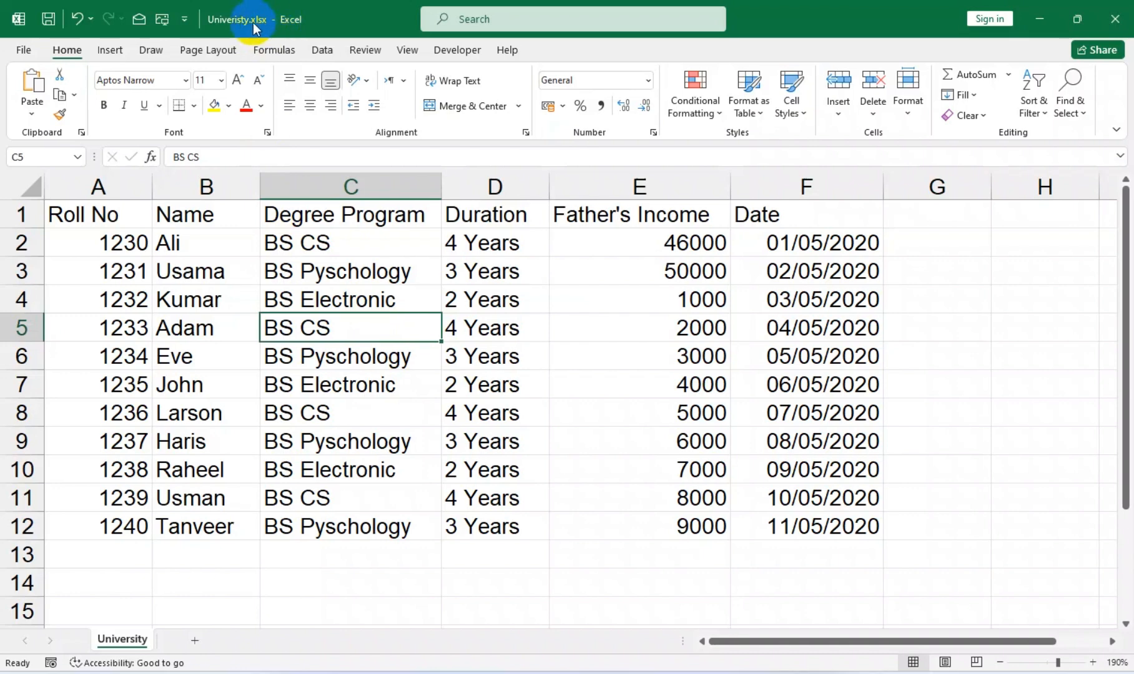
{"action": "left_click", "coordinate": [225, 389]}
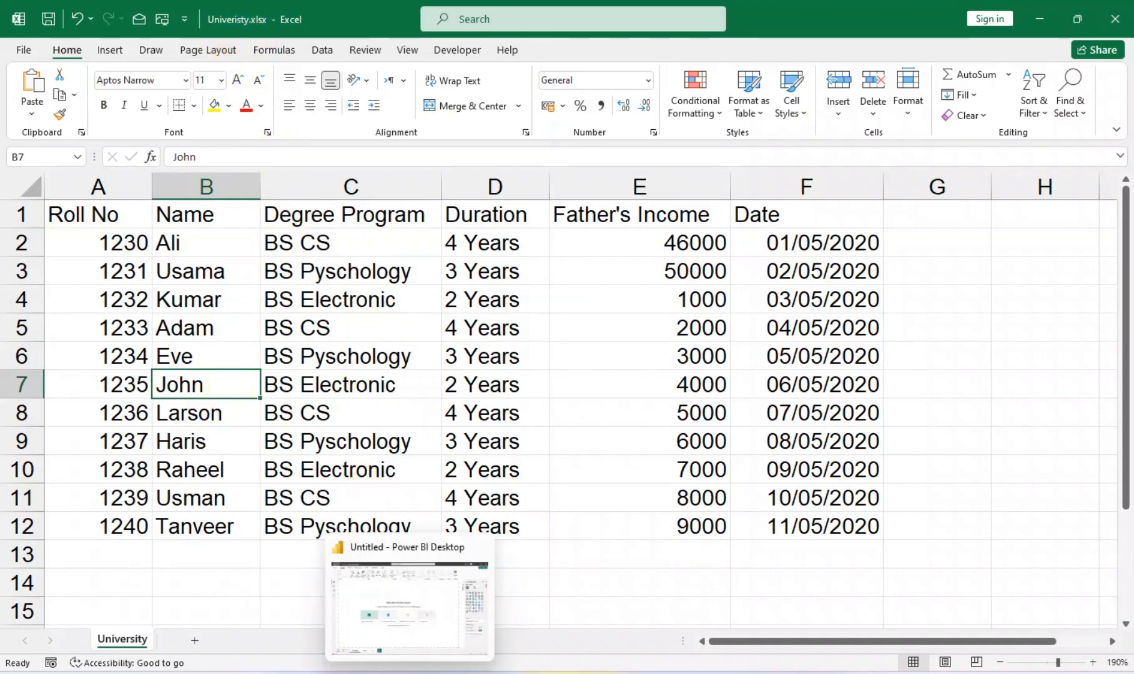
Return to Power BI Desktop and connect to the Univeristy.xlsx workbook on the Desktop as an Excel data source.
{"action": "left_click", "coordinate": [404, 596]}
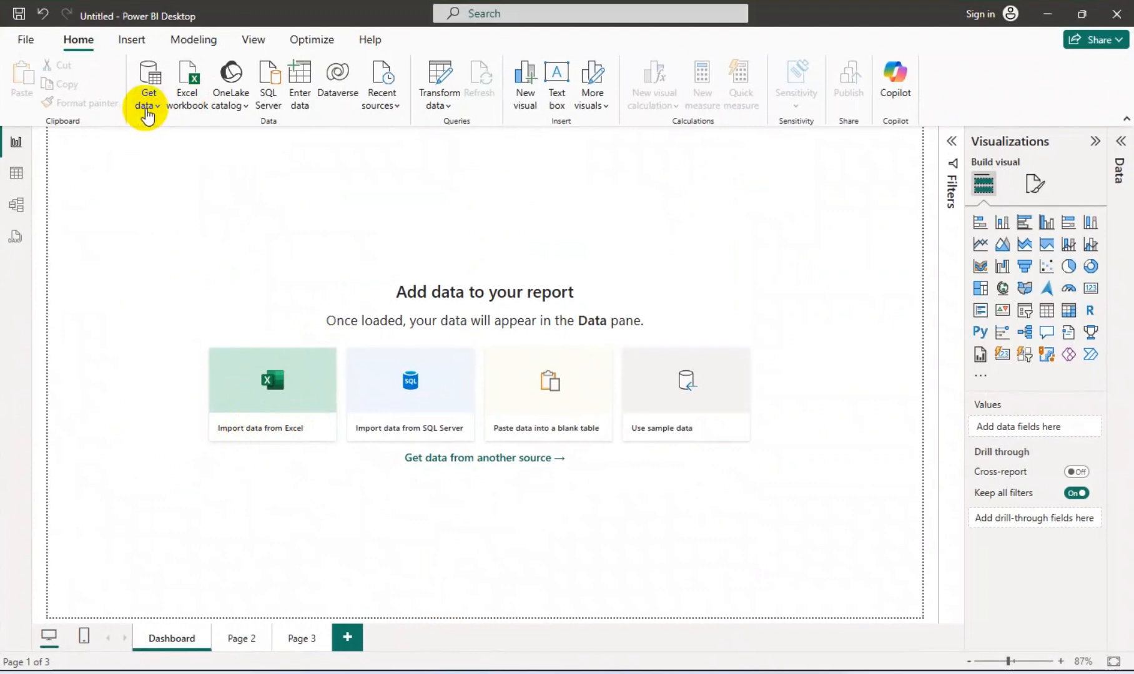
{"action": "left_click", "coordinate": [147, 110]}
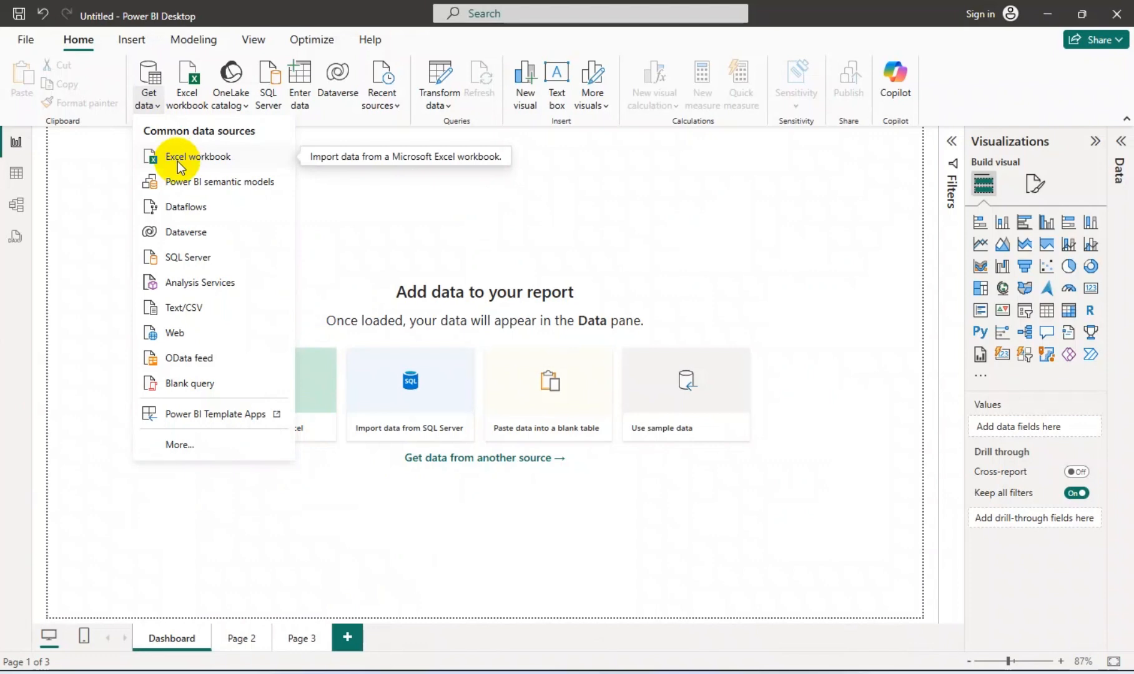
{"action": "left_click", "coordinate": [107, 279]}
{"action": "left_click", "coordinate": [256, 436]}
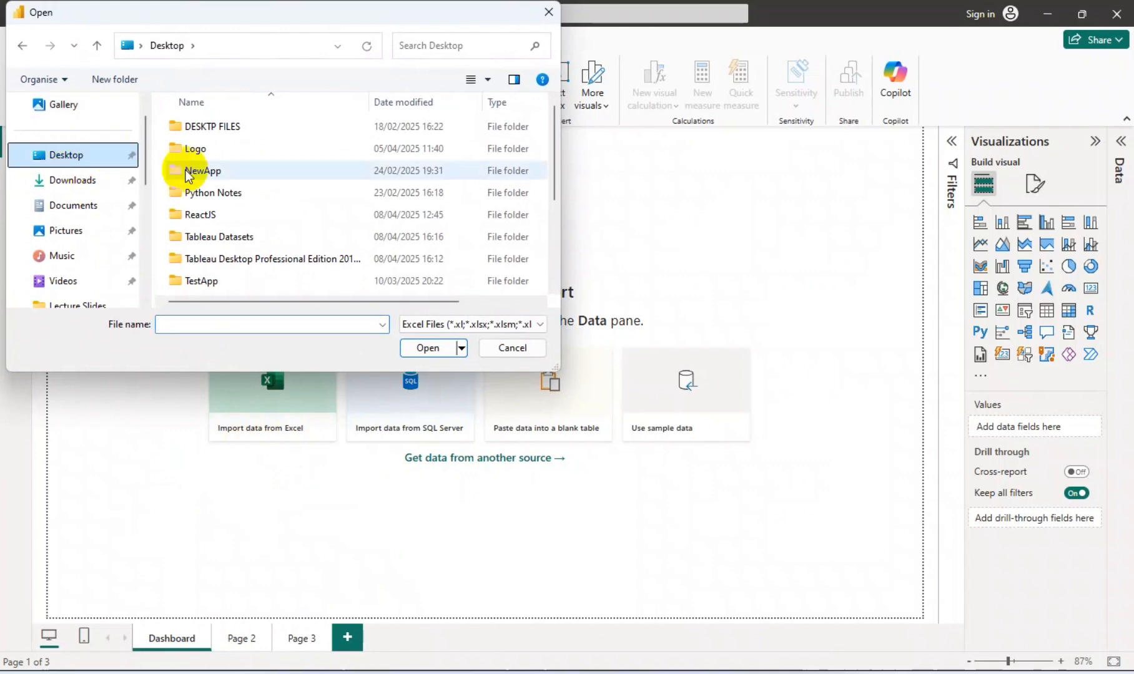
{"action": "left_click", "coordinate": [227, 242]}
{"action": "key", "text": "u"}
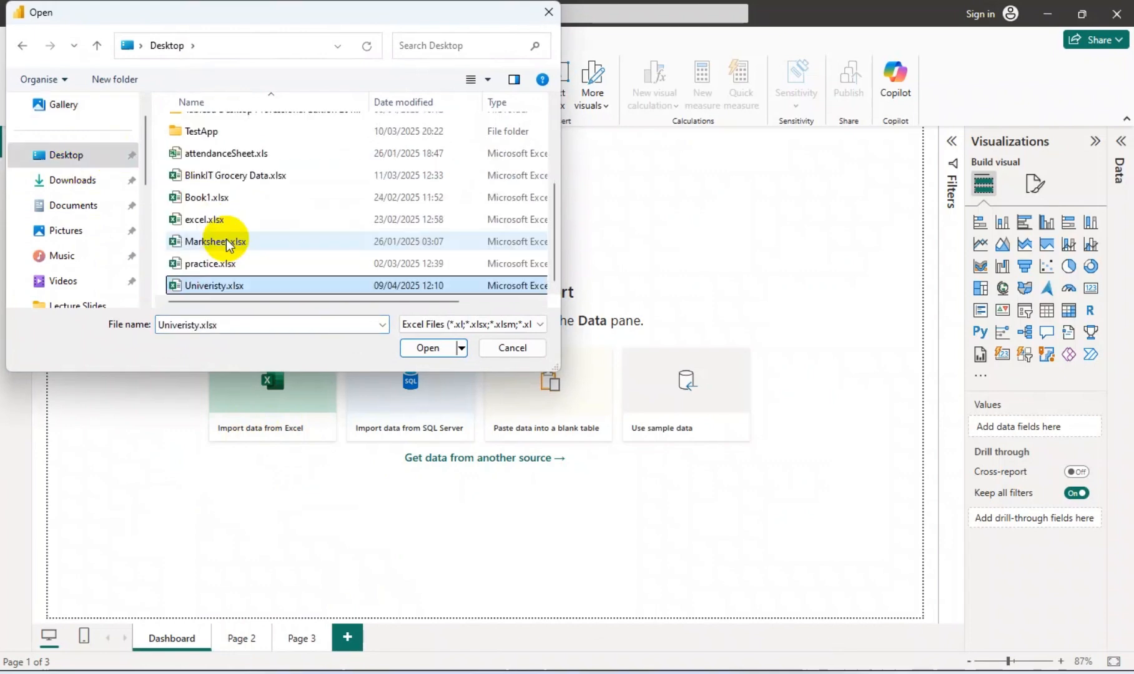
{"action": "double_click", "coordinate": [213, 287]}
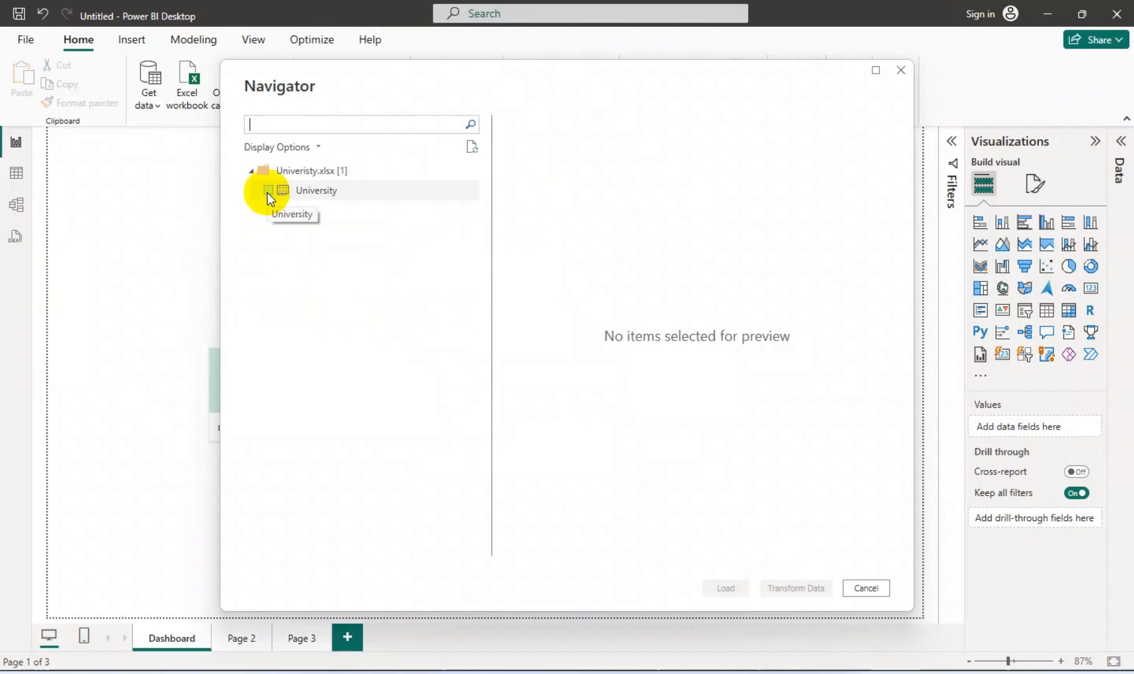
Load the University sheet into the report and expand the table to list its fields.
{"action": "left_click", "coordinate": [268, 190]}
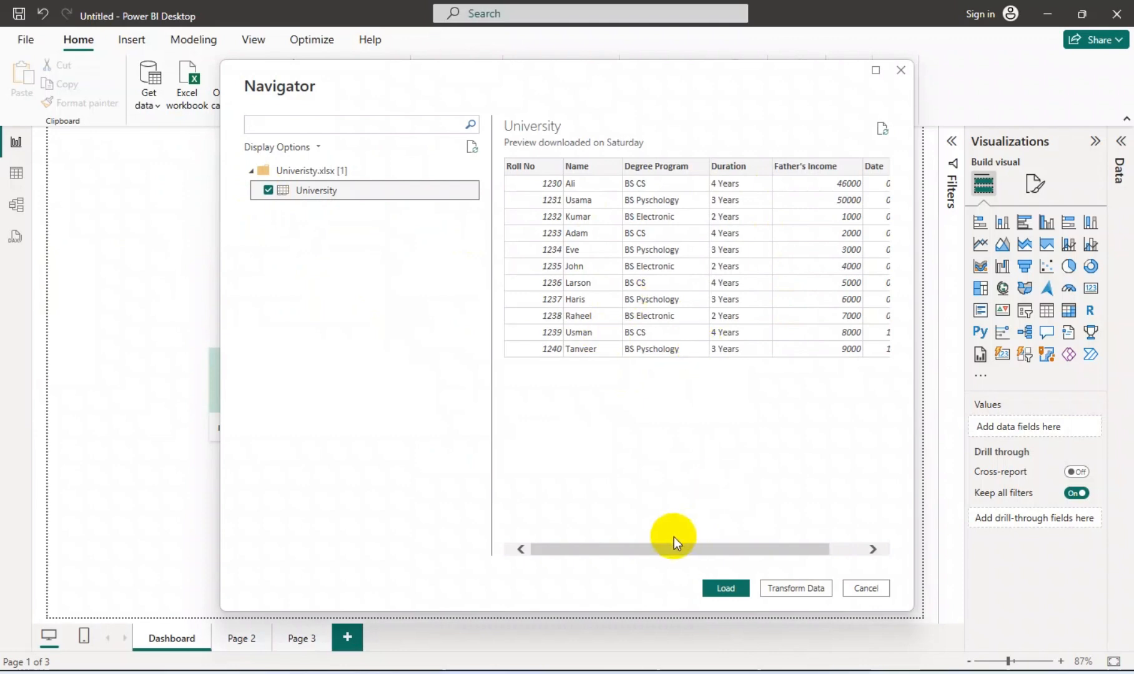
{"action": "mouse_move", "coordinate": [675, 550]}
{"action": "left_mouse_down"}
{"action": "mouse_move", "coordinate": [754, 552]}
{"action": "mouse_move", "coordinate": [653, 552]}
{"action": "left_mouse_up"}
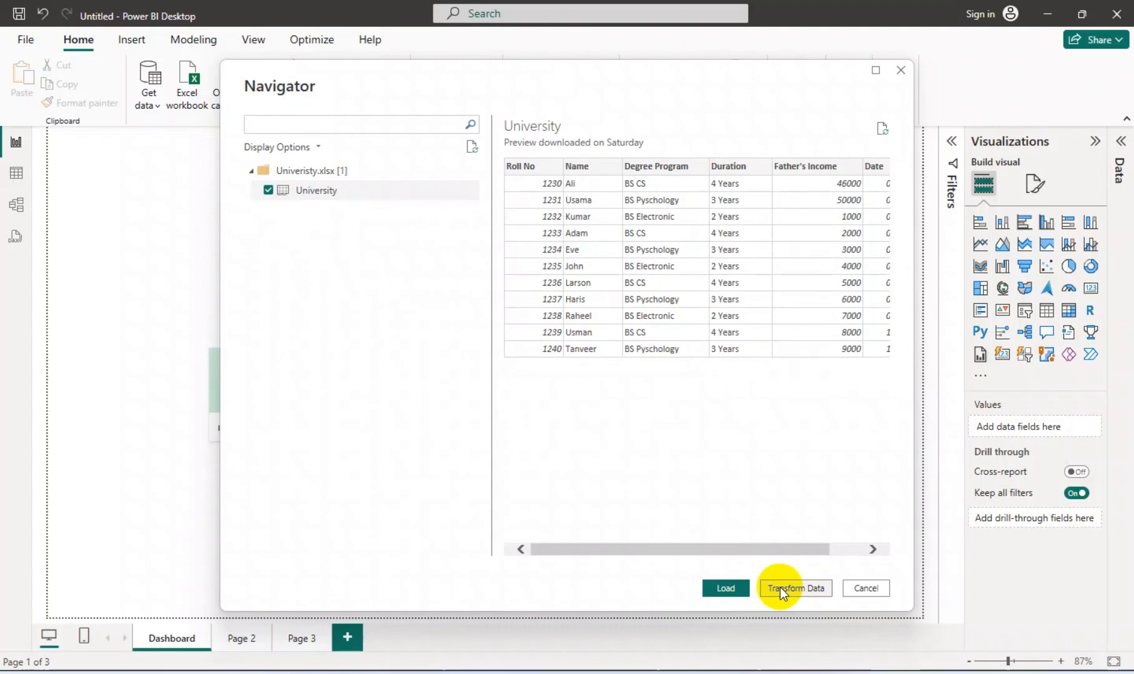
{"action": "left_click", "coordinate": [725, 589]}
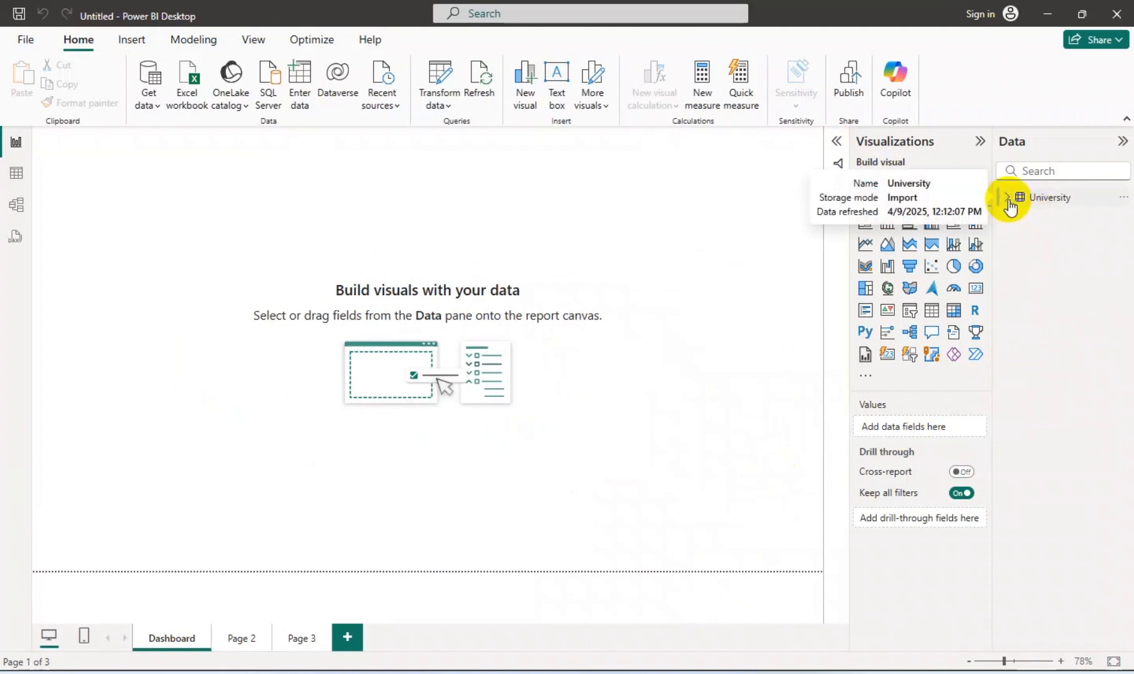
{"action": "left_click", "coordinate": [1008, 198]}
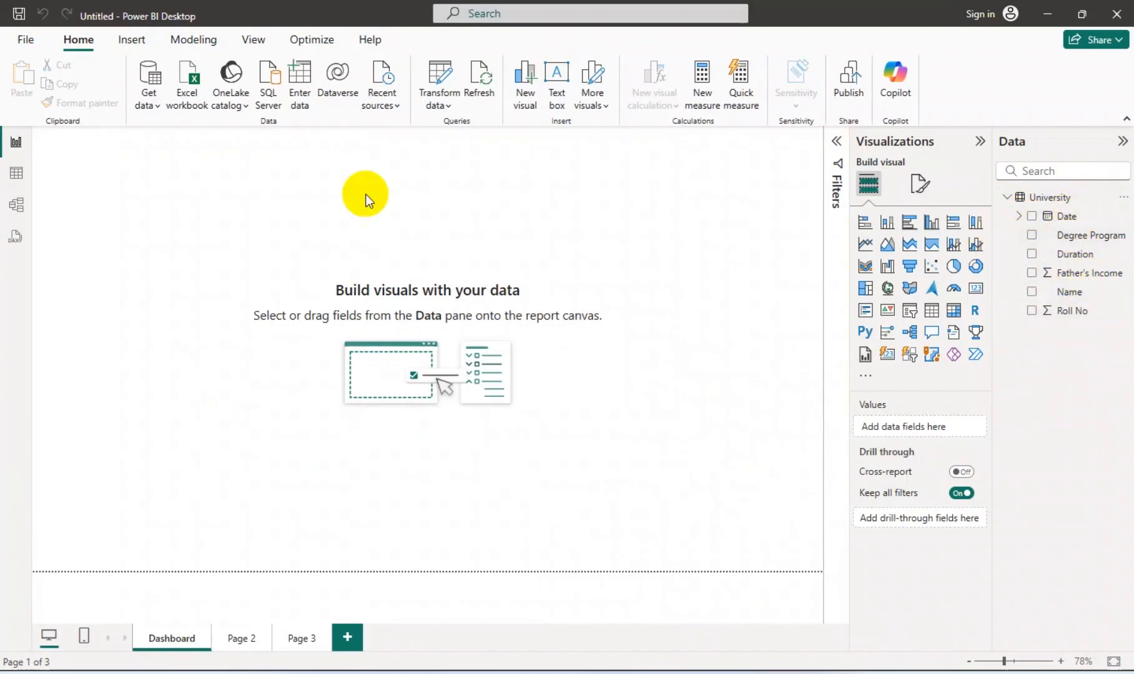
Examine the University table in the table view and the model view, and return to the report view.
{"action": "left_click", "coordinate": [17, 181]}
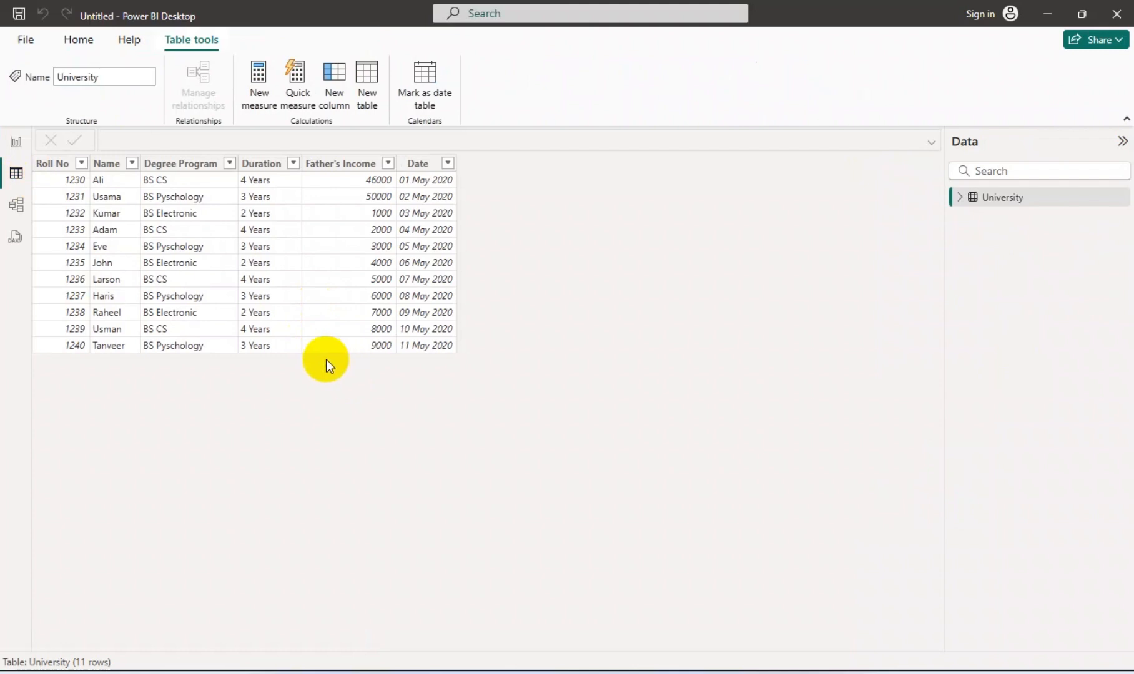
{"action": "left_click", "coordinate": [17, 212]}
{"action": "mouse_move", "coordinate": [195, 209]}
{"action": "left_mouse_down"}
{"action": "mouse_move", "coordinate": [200, 224]}
{"action": "mouse_move", "coordinate": [186, 207]}
{"action": "left_mouse_up"}
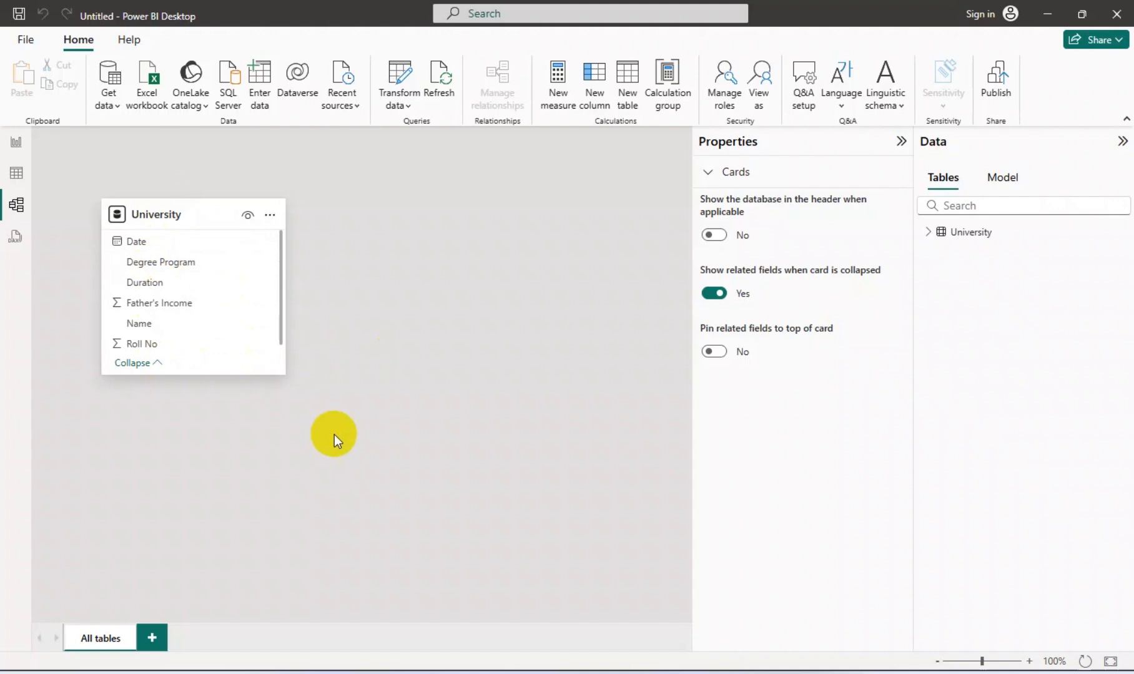
{"action": "left_click", "coordinate": [17, 142]}
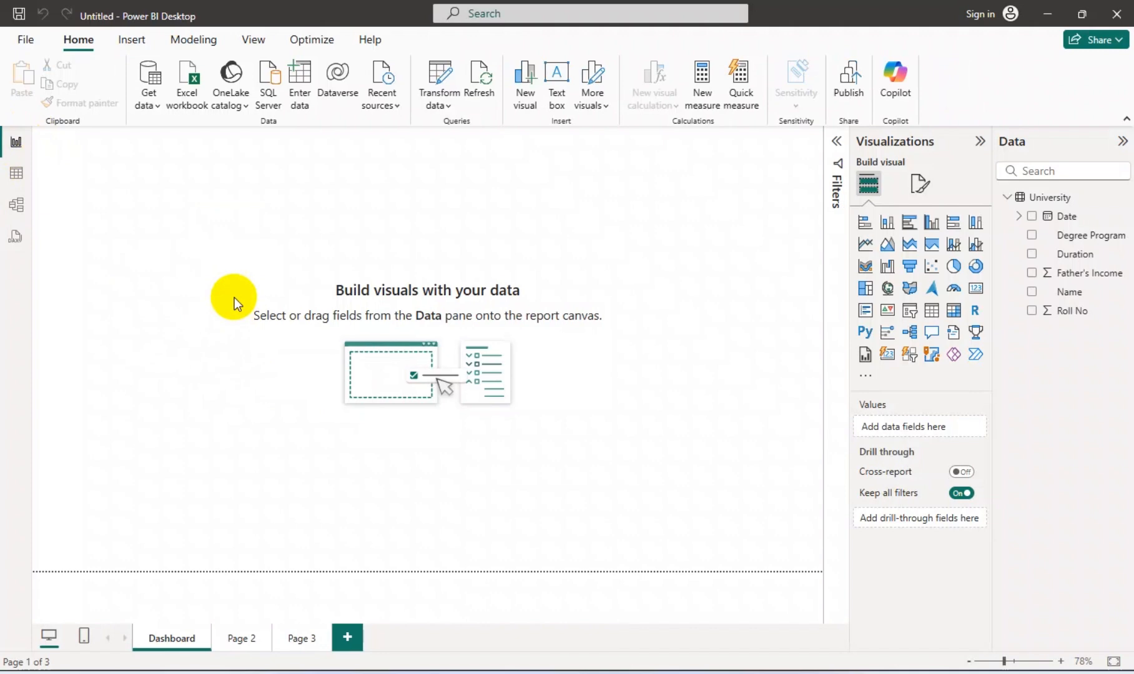
Add a stacked bar chart to the Dashboard page, move it in from the corner, and show it in focus mode.
{"action": "left_click", "coordinate": [865, 223]}
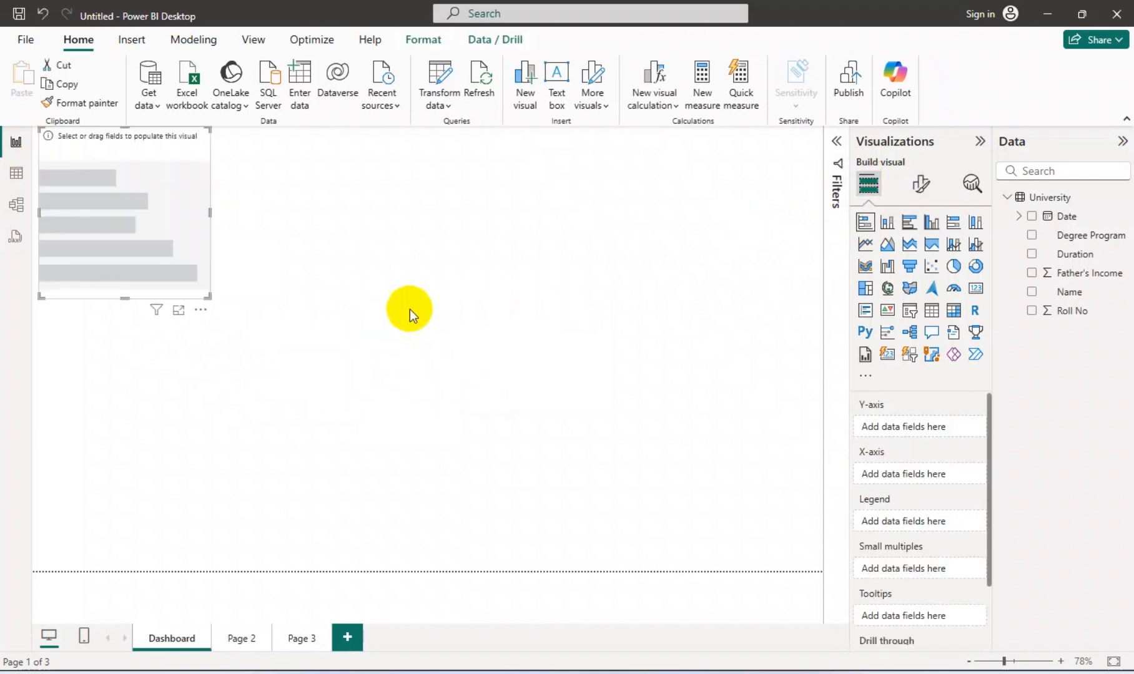
{"action": "left_click_drag", "start_coordinate": [144, 140], "coordinate": [186, 174]}
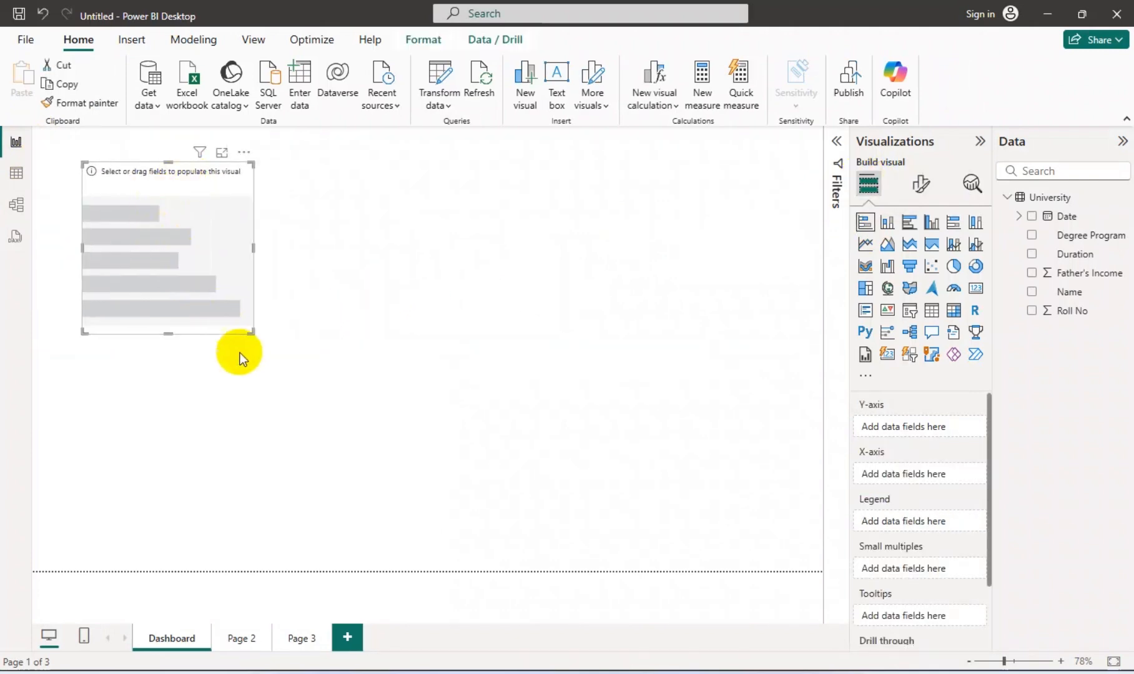
{"action": "left_click", "coordinate": [222, 155]}
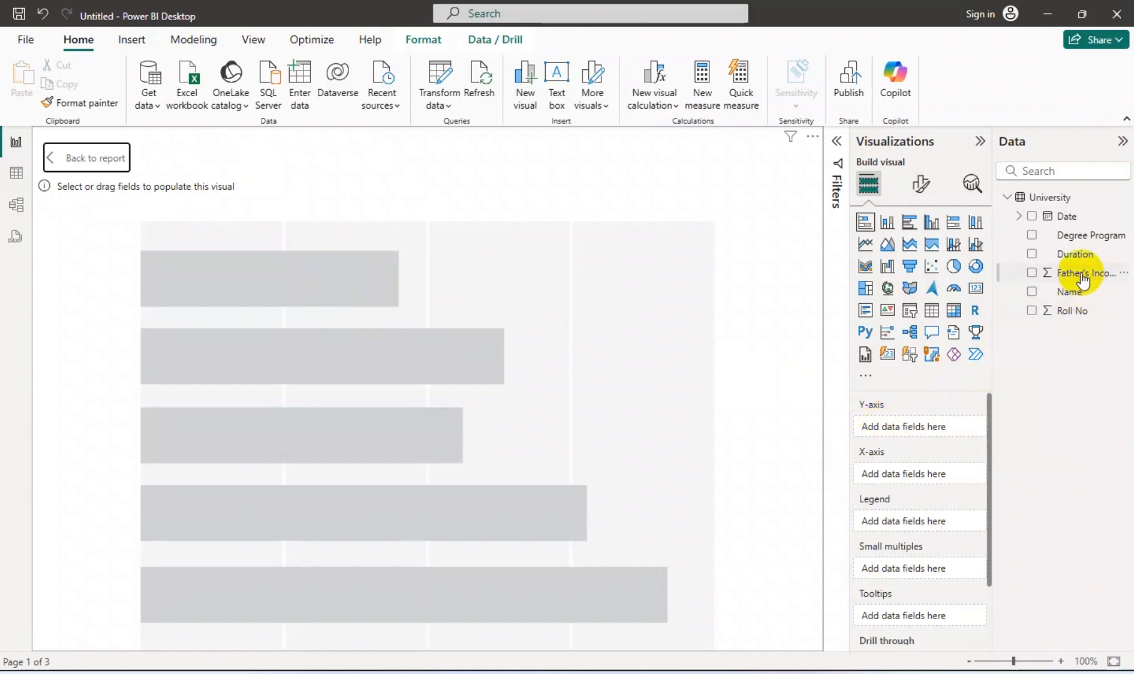
Place Father's Income on the chart's Y-axis and Degree Program on its X-axis, and swap the two fields.
{"action": "left_click_drag", "start_coordinate": [1086, 281], "coordinate": [922, 426]}
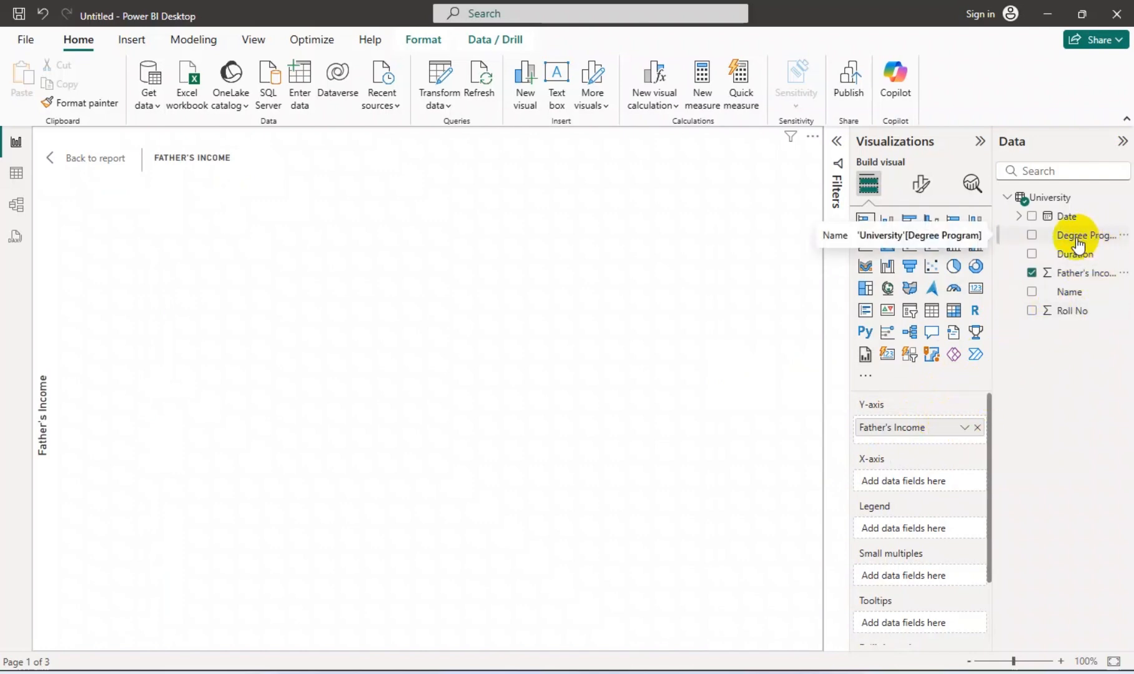
{"action": "left_click_drag", "start_coordinate": [1078, 243], "coordinate": [938, 489]}
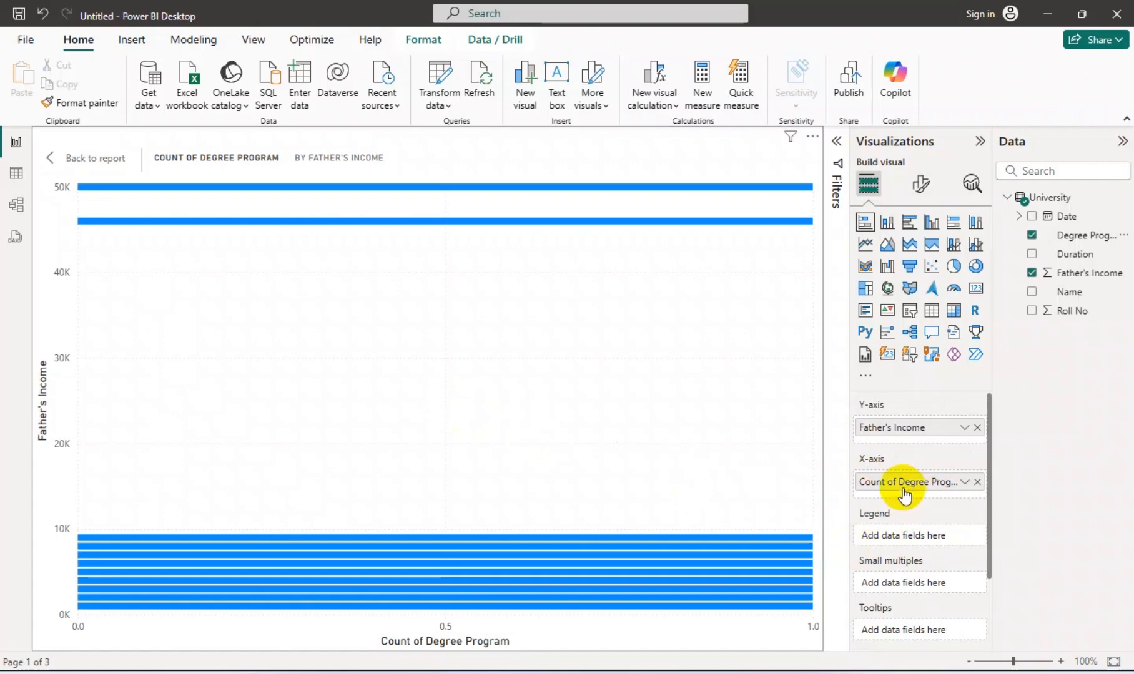
{"action": "mouse_move", "coordinate": [913, 430]}
{"action": "left_mouse_down"}
{"action": "mouse_move", "coordinate": [912, 493]}
{"action": "mouse_move", "coordinate": [902, 490]}
{"action": "mouse_move", "coordinate": [906, 431]}
{"action": "left_mouse_up"}
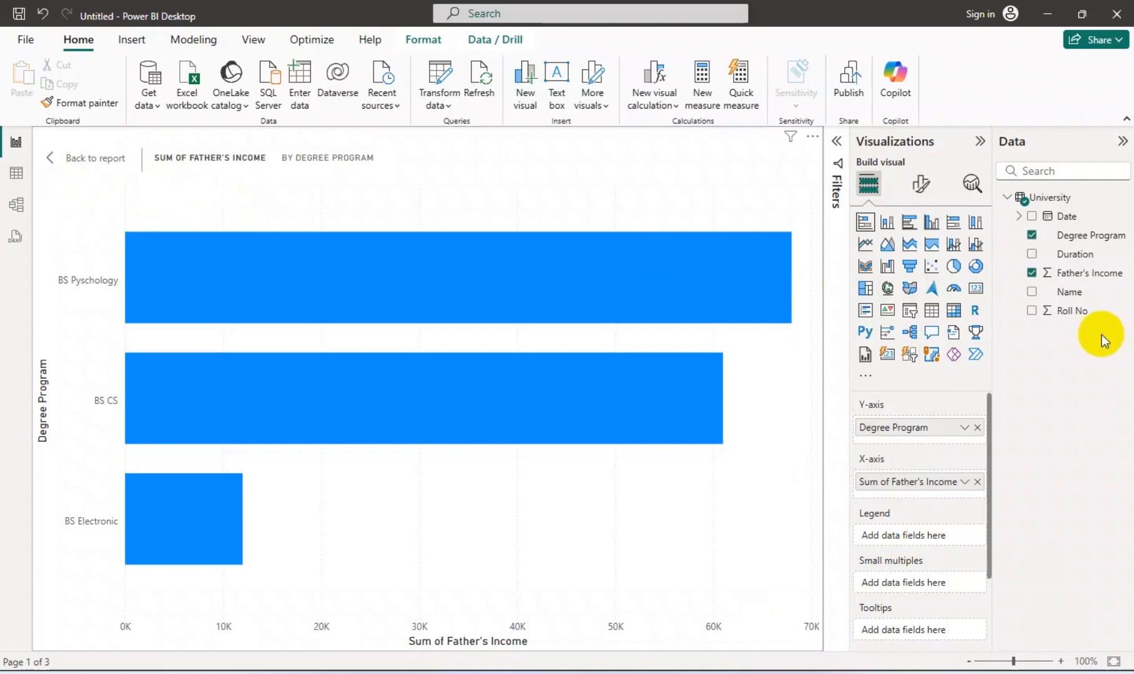
Add the Name field as the chart's legend and inspect the details of several bar segments.
{"action": "left_click_drag", "start_coordinate": [1069, 297], "coordinate": [916, 534]}
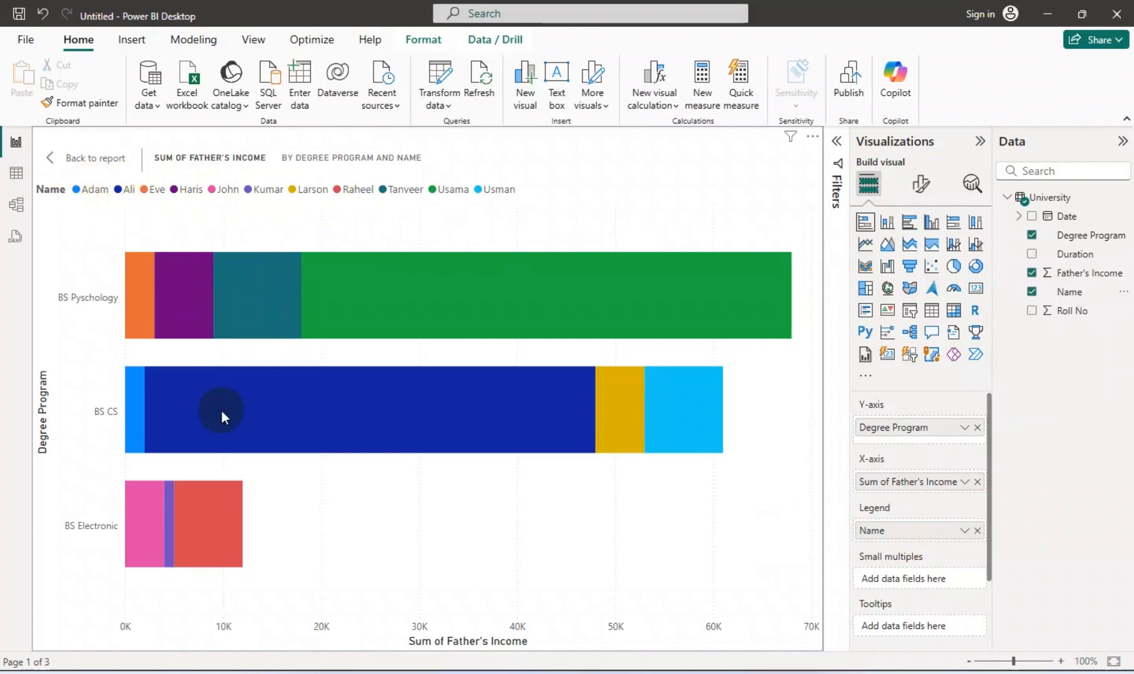
{"action": "mouse_move", "coordinate": [224, 420]}
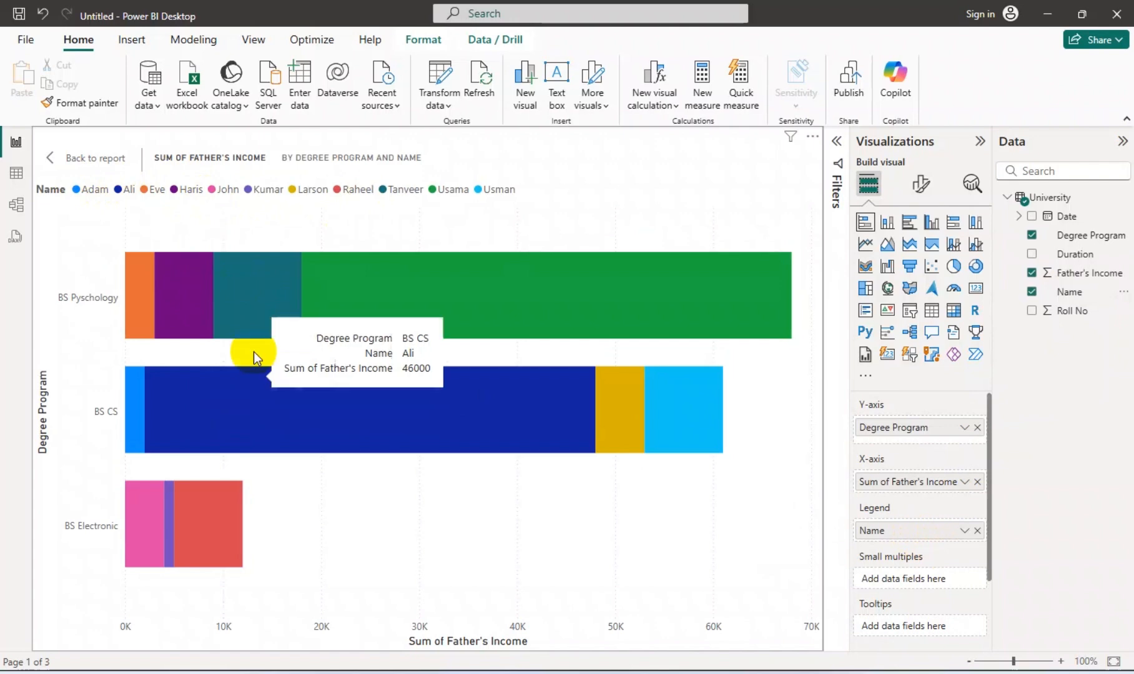
{"action": "mouse_move", "coordinate": [613, 383]}
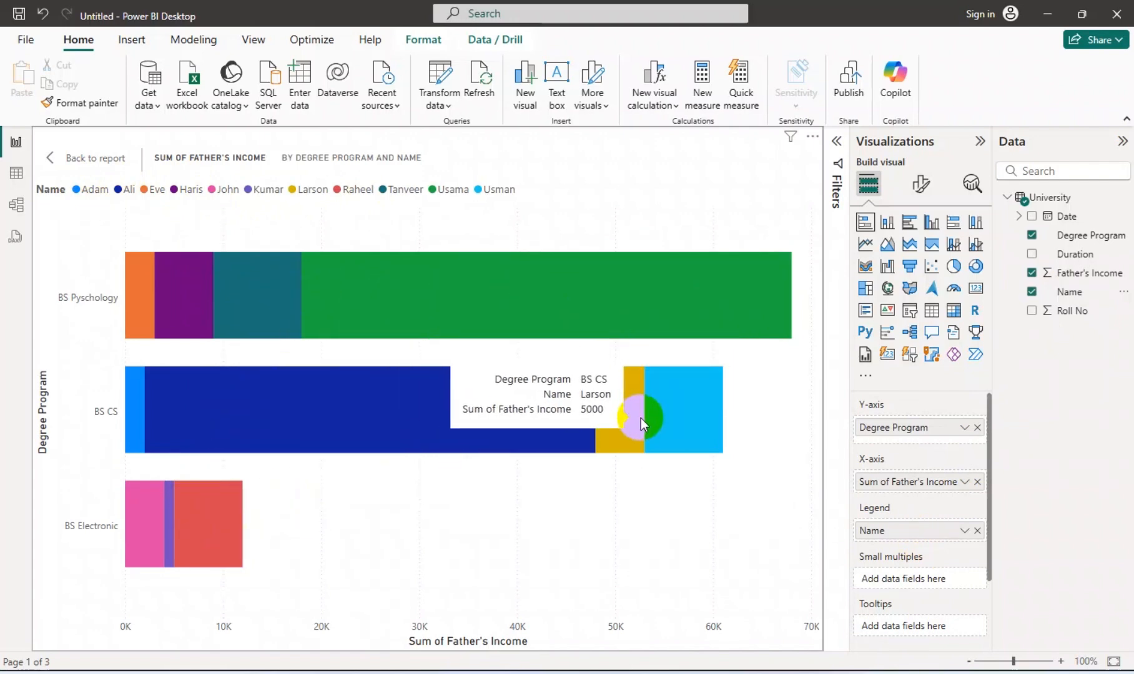
{"action": "mouse_move", "coordinate": [627, 290]}
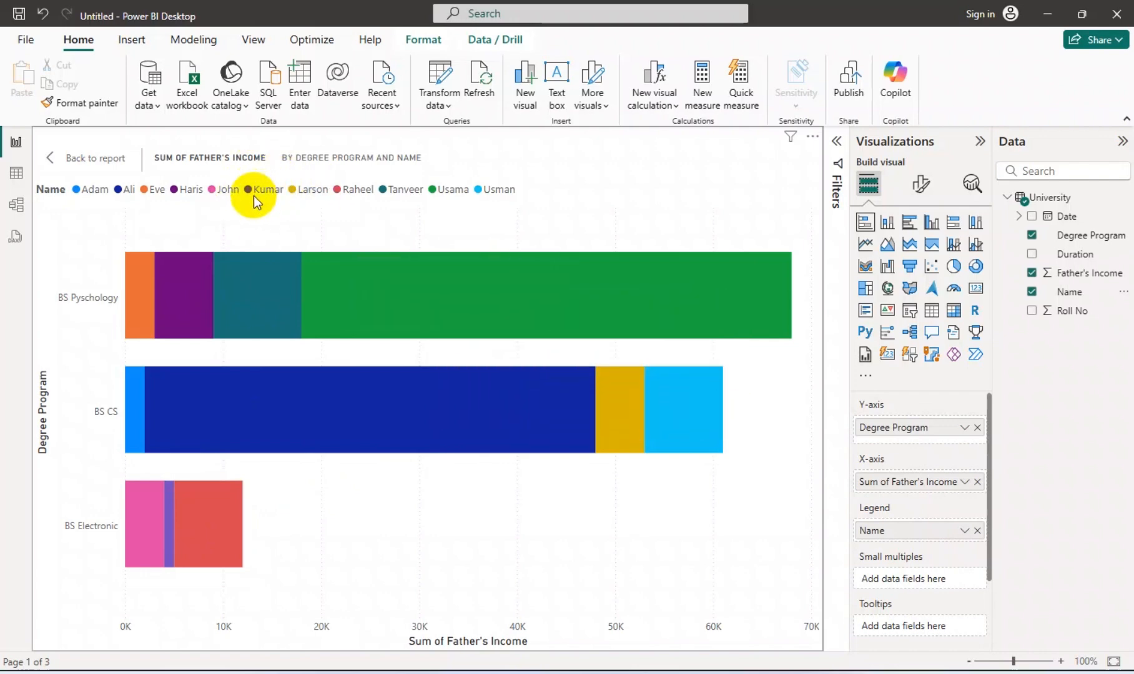
Add the Duration field to the chart's tooltips and check the details shown for several bar segments.
{"action": "scroll", "coordinate": [918, 533], "scroll_direction": "down", "scroll_amount": 2}
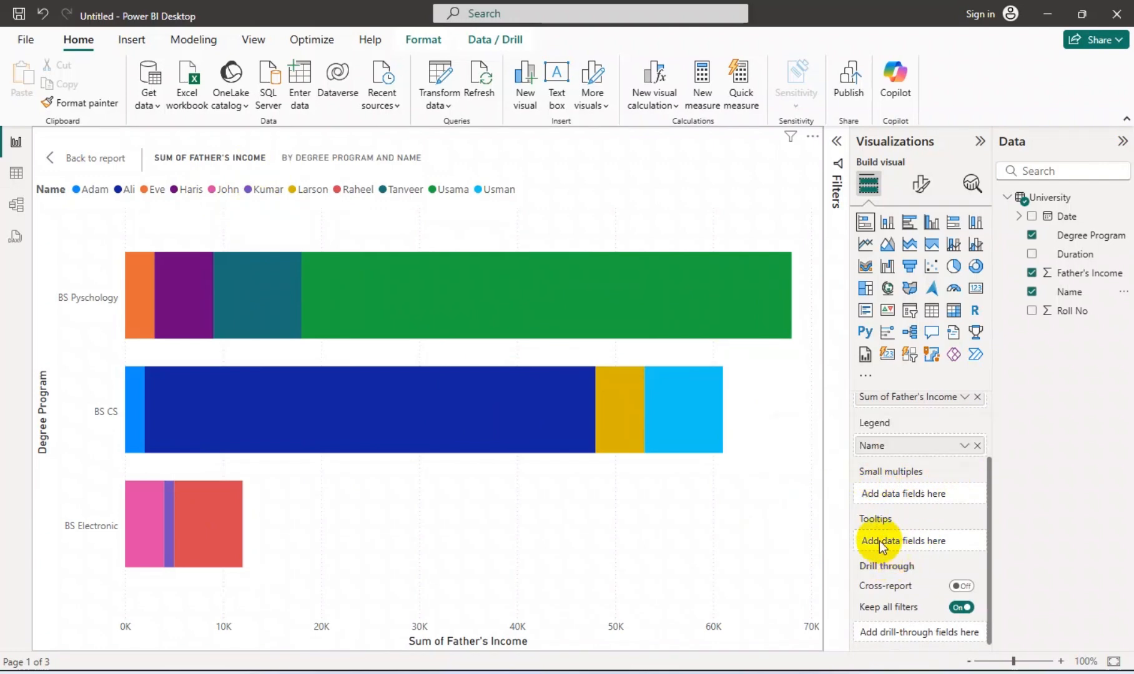
{"action": "mouse_move", "coordinate": [348, 278]}
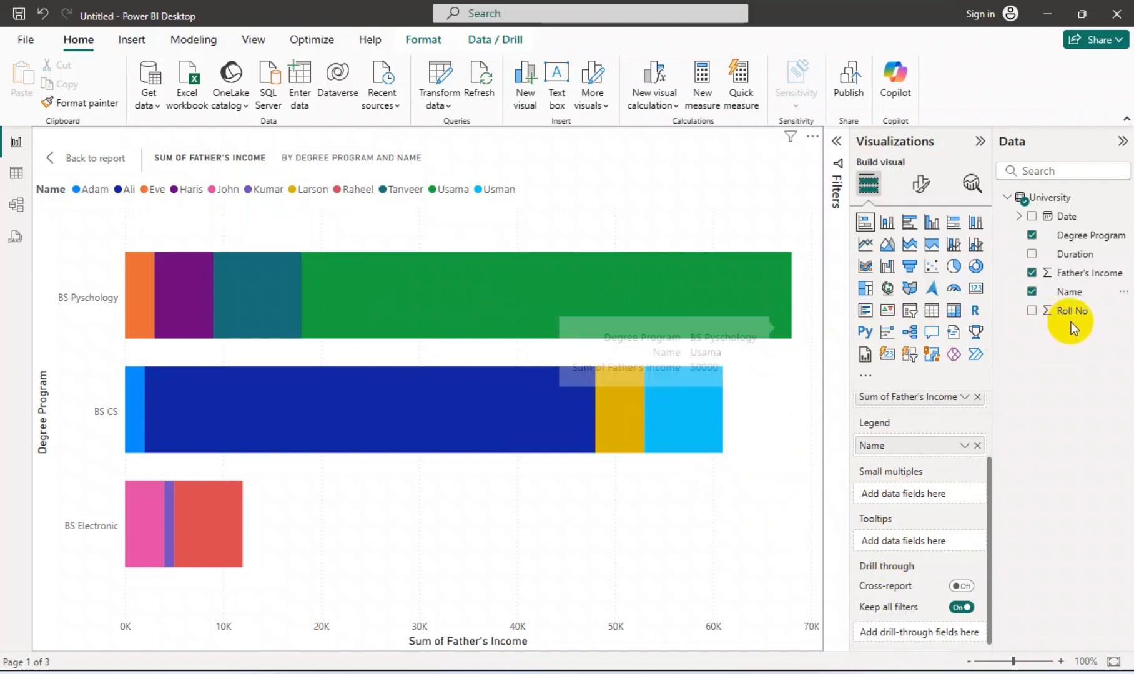
{"action": "left_click_drag", "start_coordinate": [1073, 262], "coordinate": [913, 545]}
{"action": "mouse_move", "coordinate": [313, 398]}
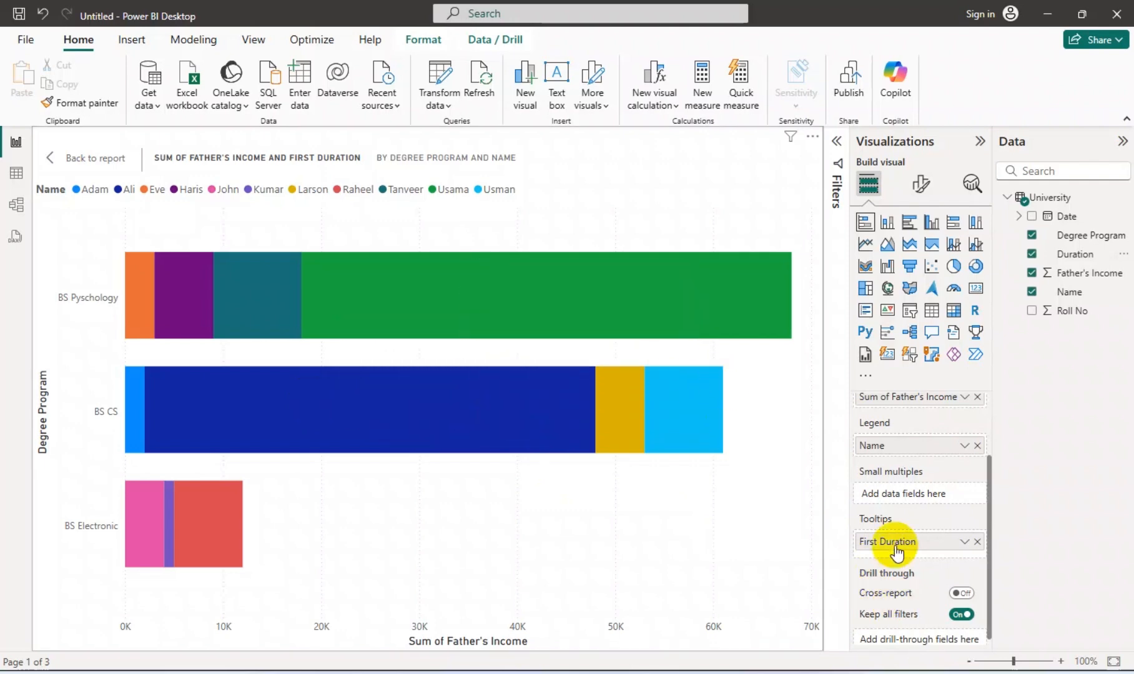
{"action": "mouse_move", "coordinate": [558, 316]}
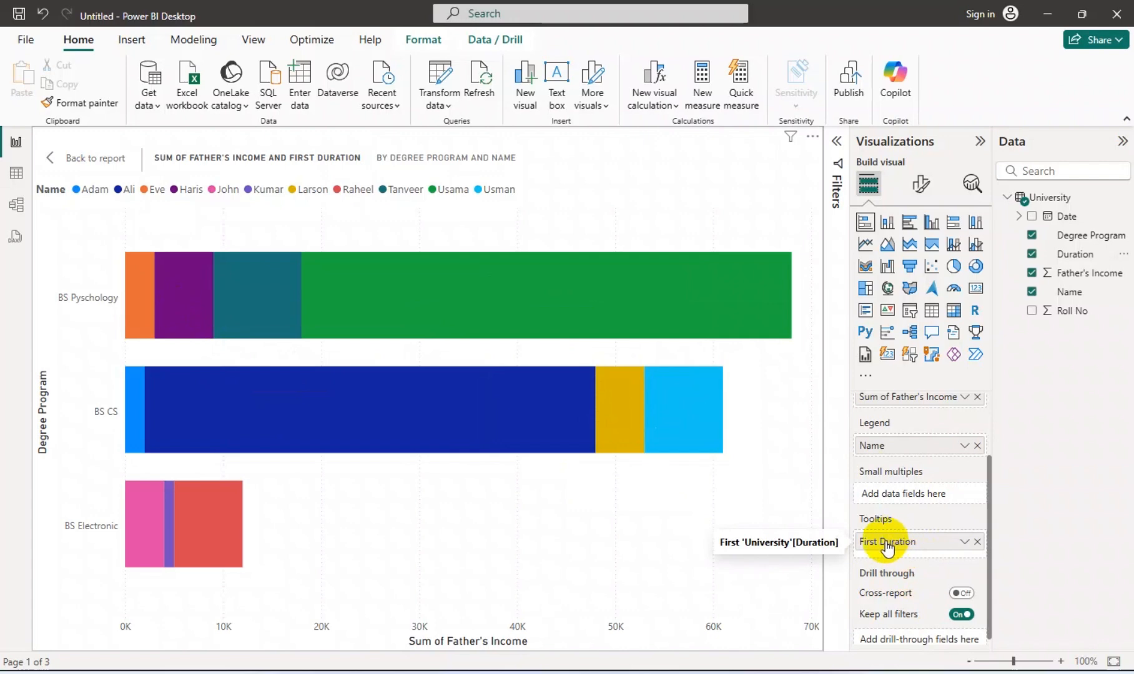
{"action": "scroll", "coordinate": [886, 546], "scroll_direction": "up", "scroll_amount": 3}
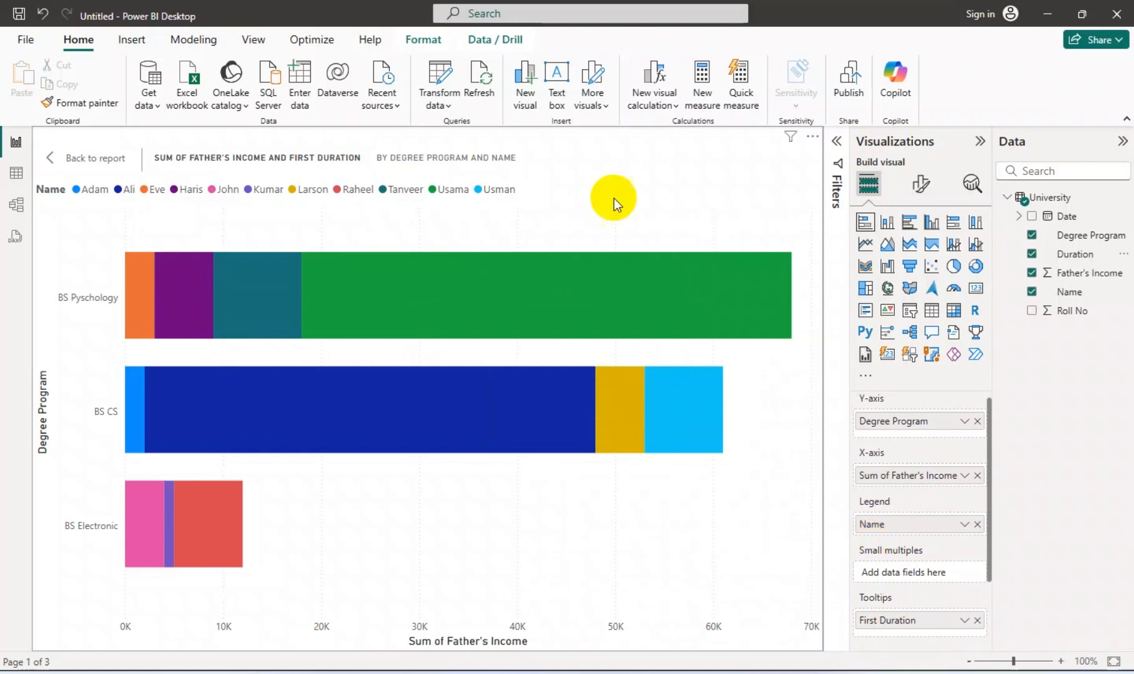
{"action": "mouse_move", "coordinate": [393, 420]}
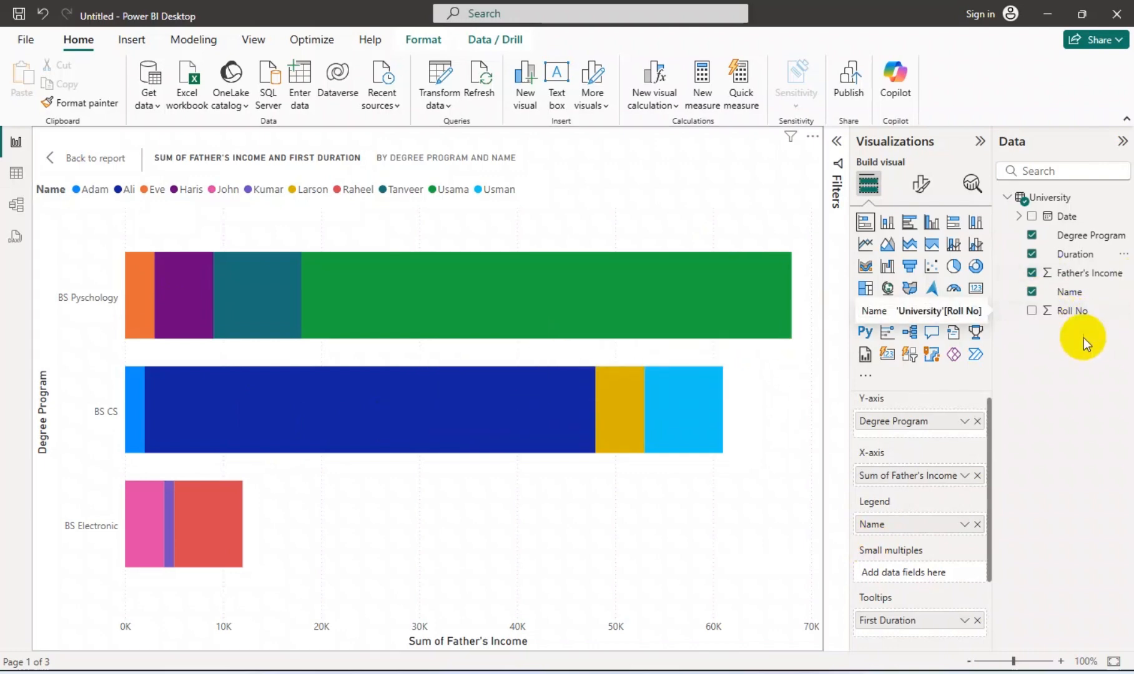
Try splitting the chart into small multiples by Roll No, look through the panels, and remove the field from small multiples.
{"action": "left_click_drag", "start_coordinate": [1068, 315], "coordinate": [925, 572]}
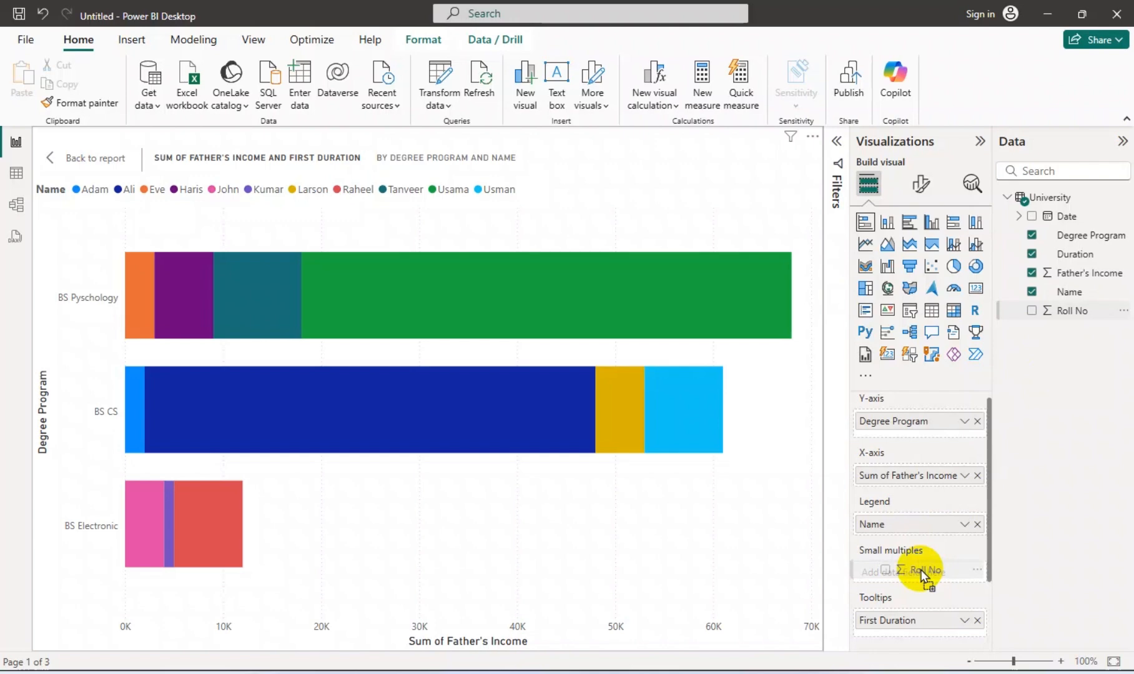
{"action": "left_click_drag", "start_coordinate": [920, 569], "coordinate": [920, 573]}
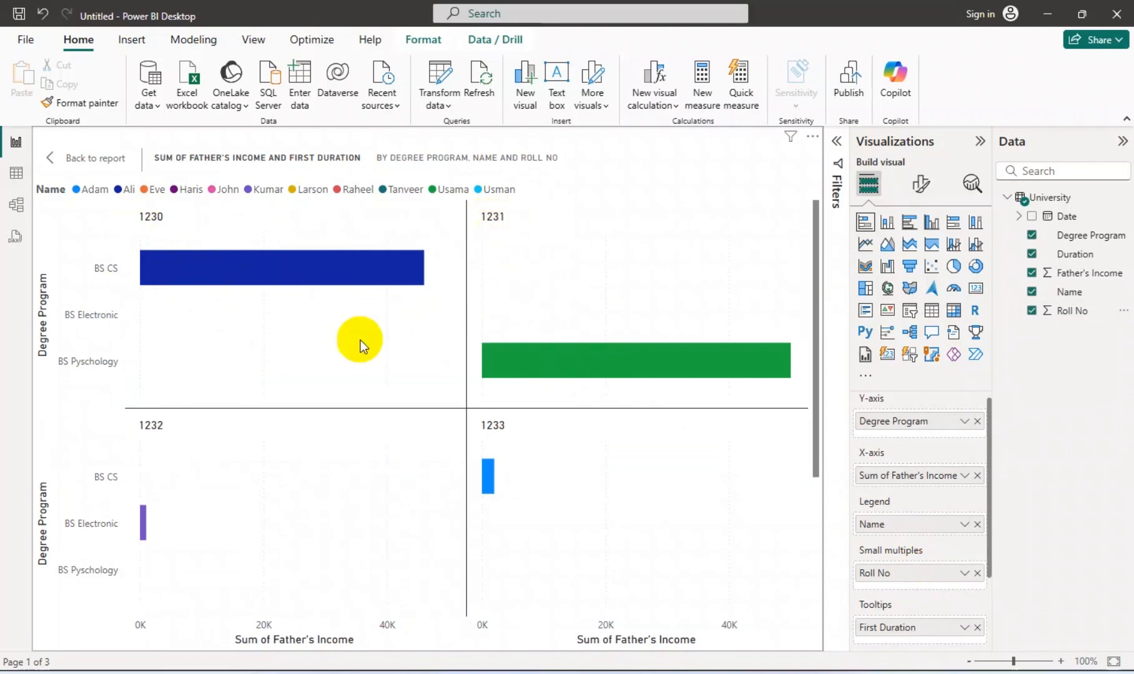
{"action": "scroll", "coordinate": [360, 340], "scroll_direction": "down", "scroll_amount": 3}
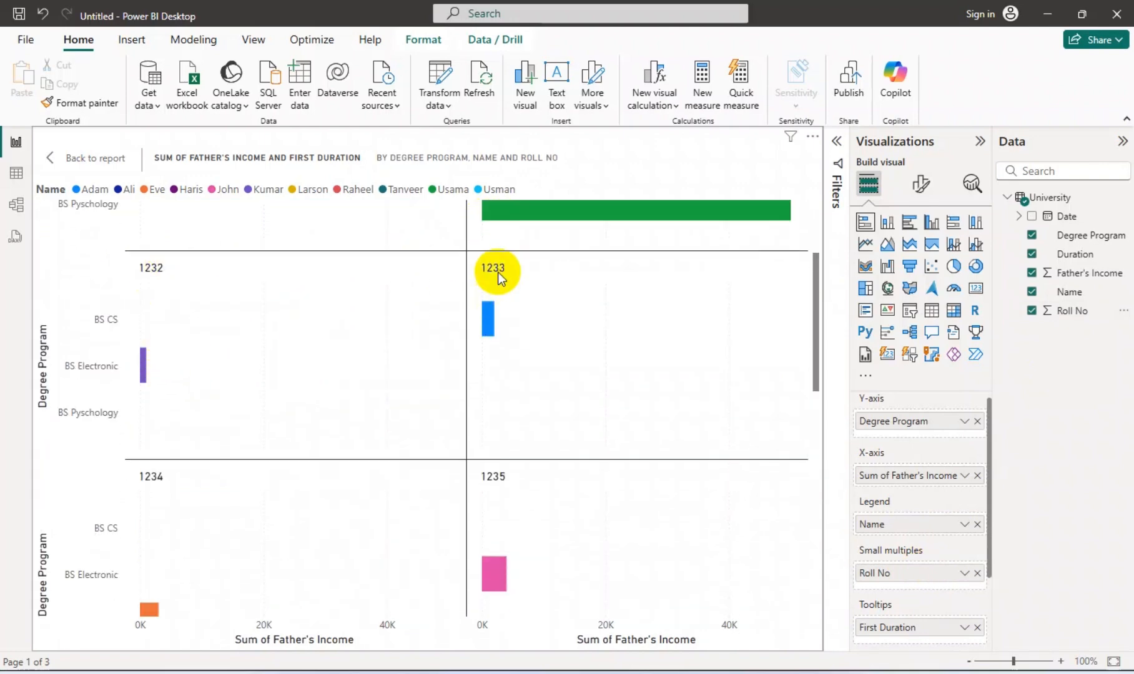
{"action": "scroll", "coordinate": [470, 315], "scroll_direction": "down", "scroll_amount": 6}
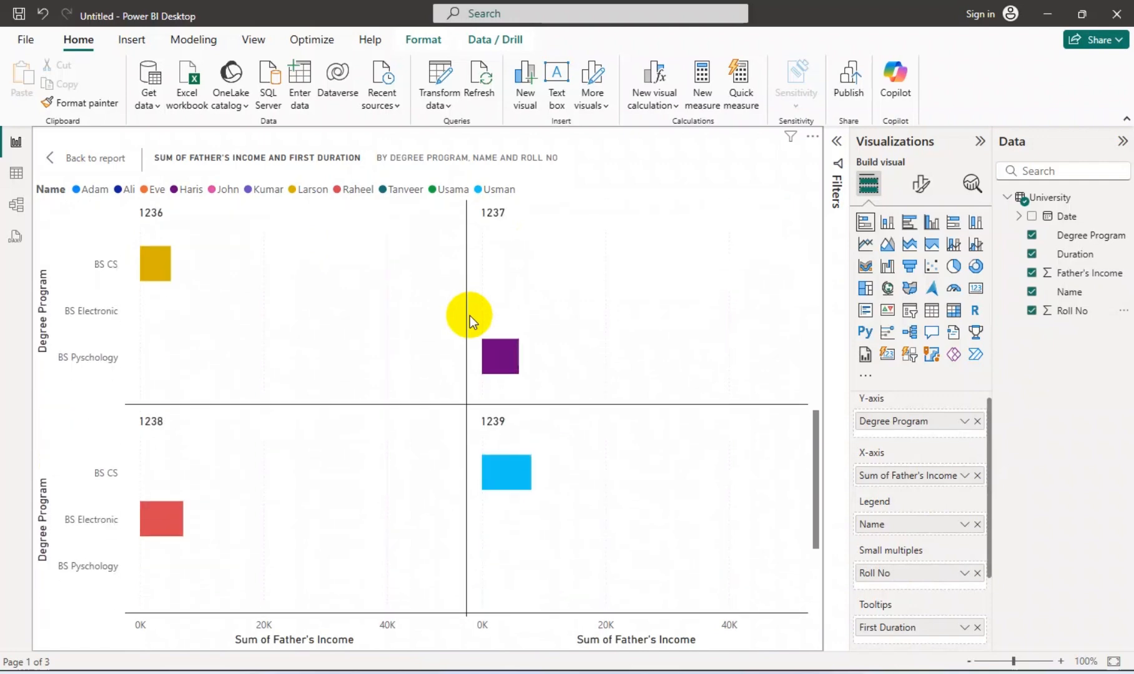
{"action": "scroll", "coordinate": [470, 315], "scroll_direction": "down", "scroll_amount": 3}
{"action": "scroll", "coordinate": [469, 316], "scroll_direction": "up", "scroll_amount": 9}
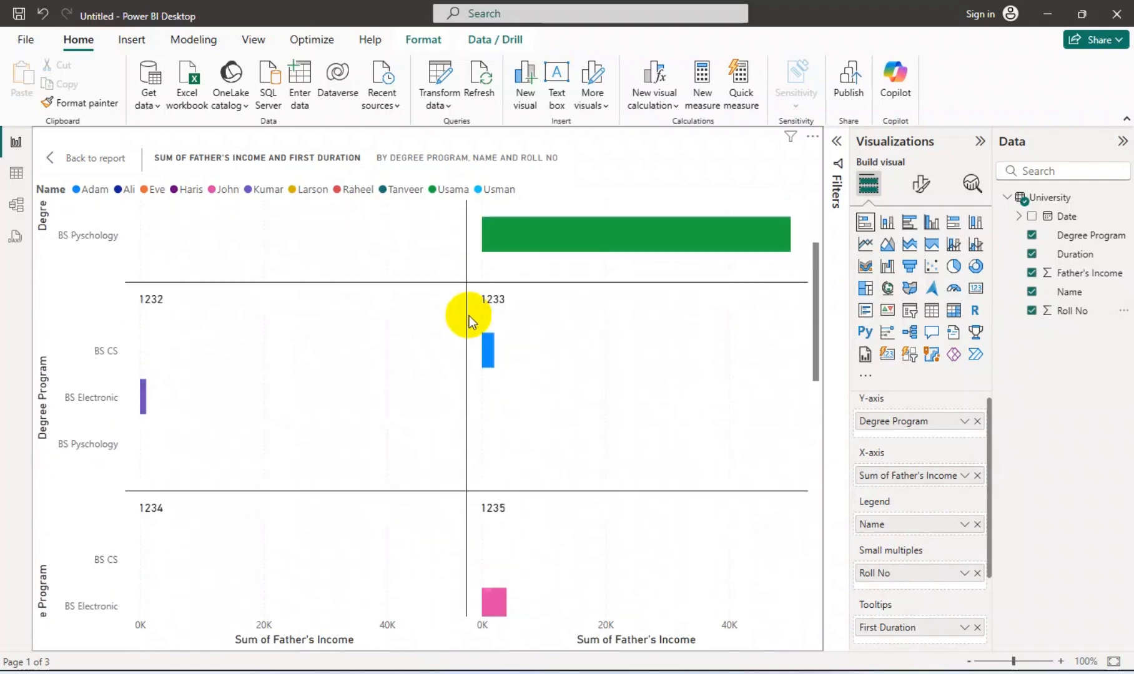
{"action": "scroll", "coordinate": [469, 316], "scroll_direction": "up", "scroll_amount": 2}
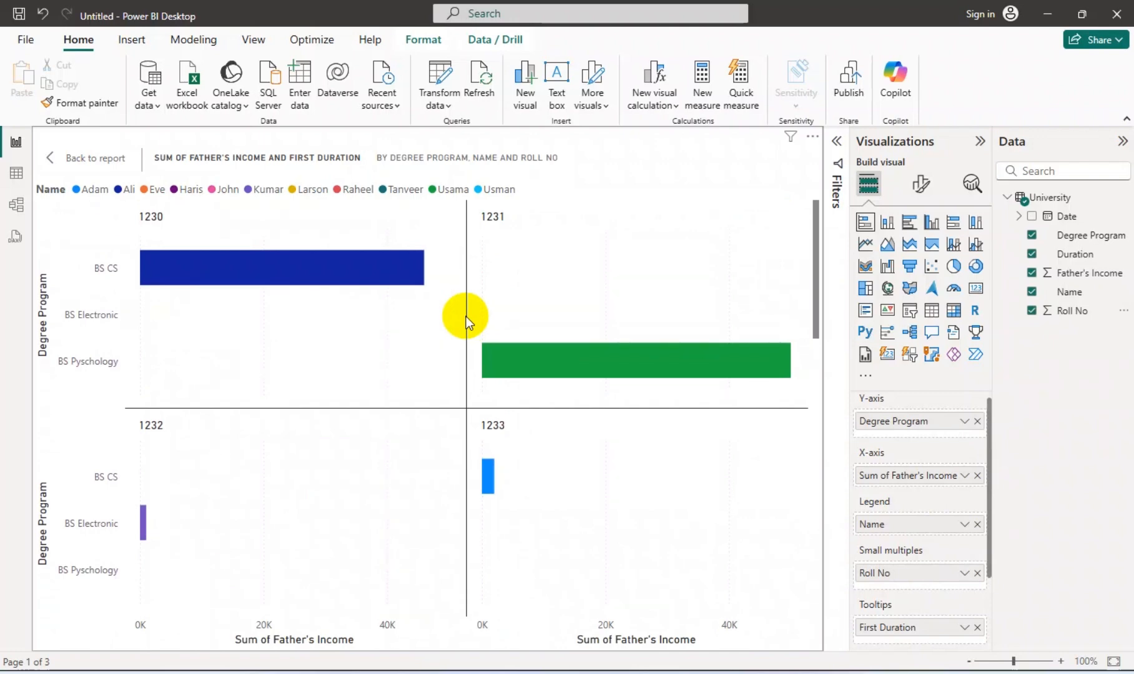
{"action": "scroll", "coordinate": [975, 562], "scroll_direction": "down", "scroll_amount": 2}
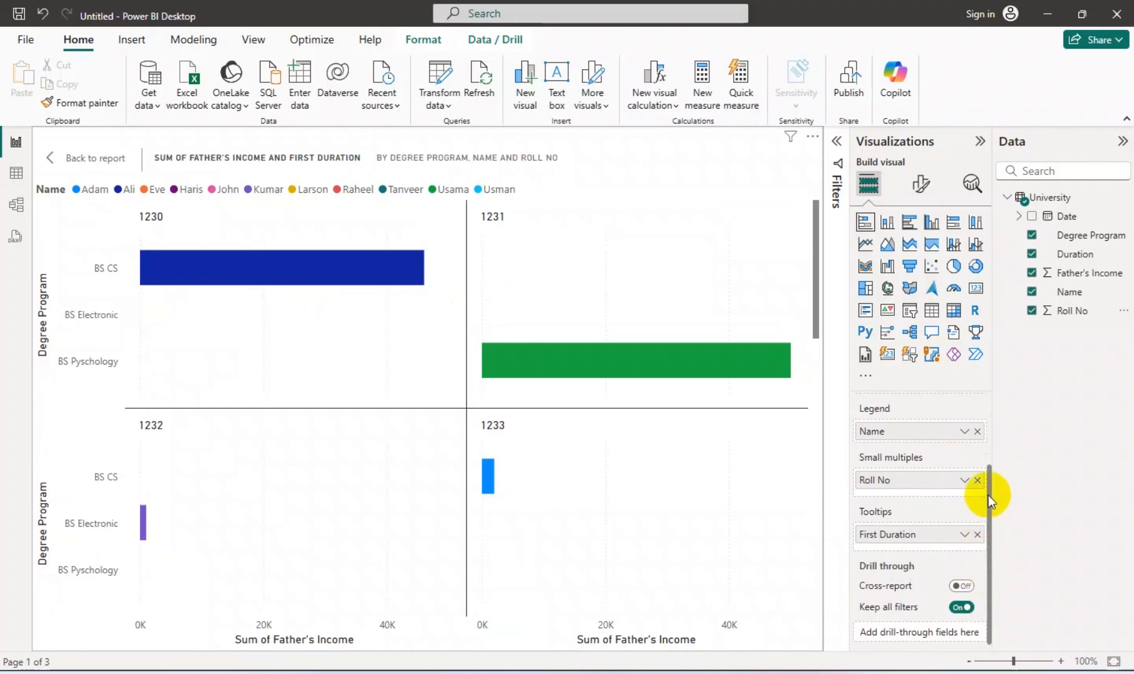
{"action": "left_click", "coordinate": [977, 480]}
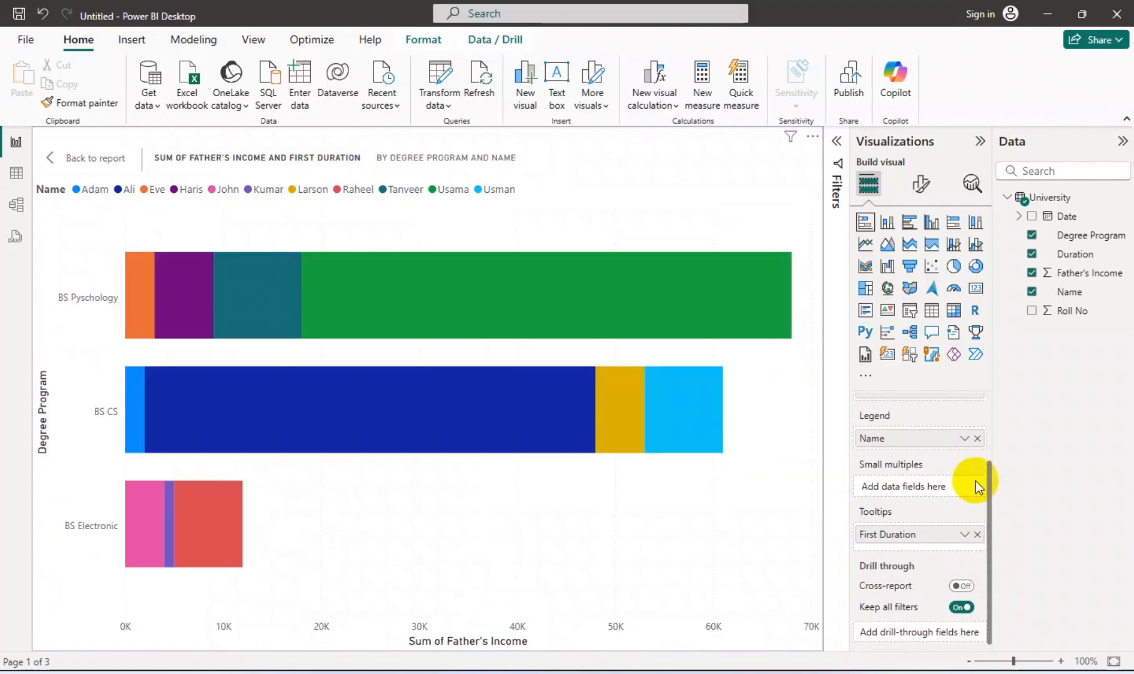